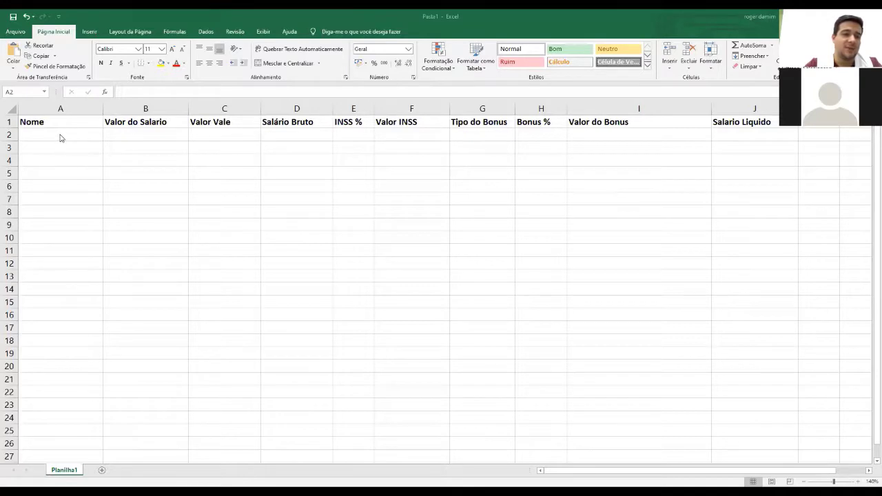
- Enter the first four employees' names in cells A2 to A5 of the Nome column
{"action": "left_click", "coordinate": [61, 135]}
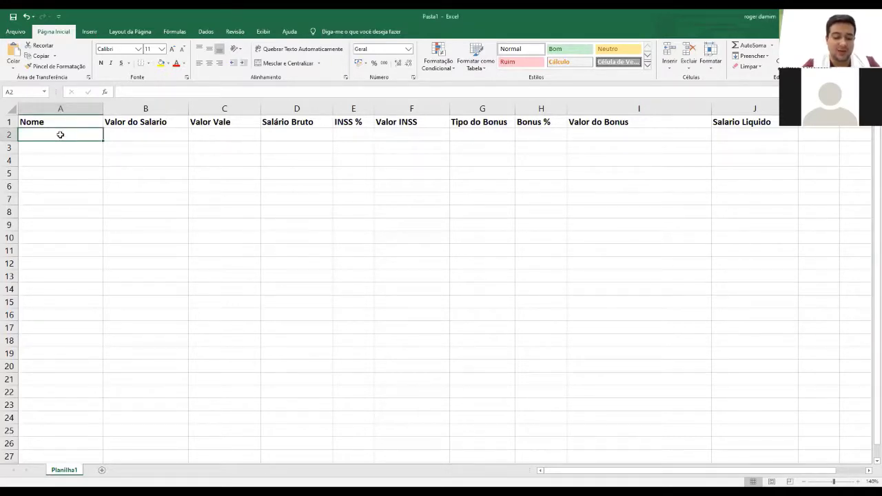
{"action": "type", "text": "Fel"}
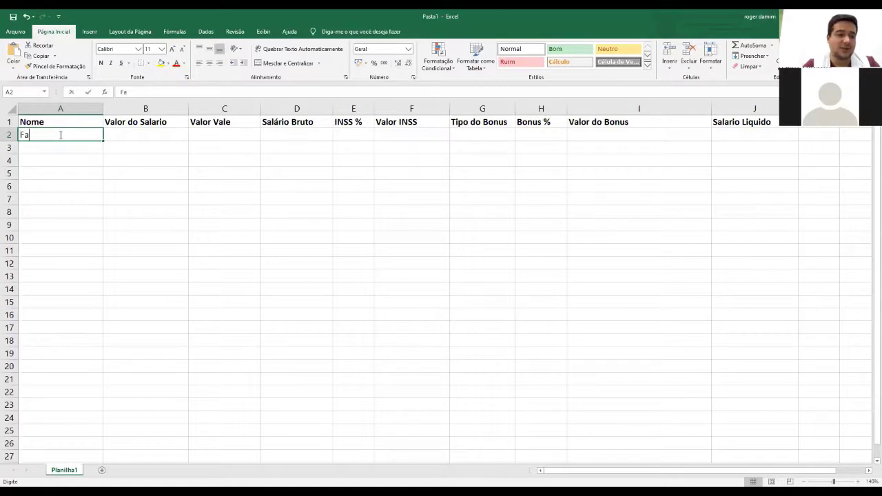
{"action": "type", "text": "ipe"}
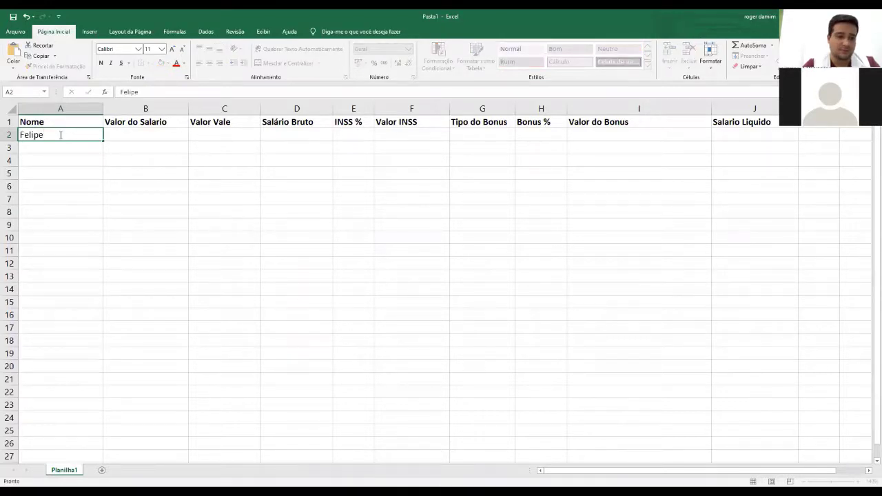
{"action": "key", "text": "Return"}
{"action": "type", "text": "Maria"}
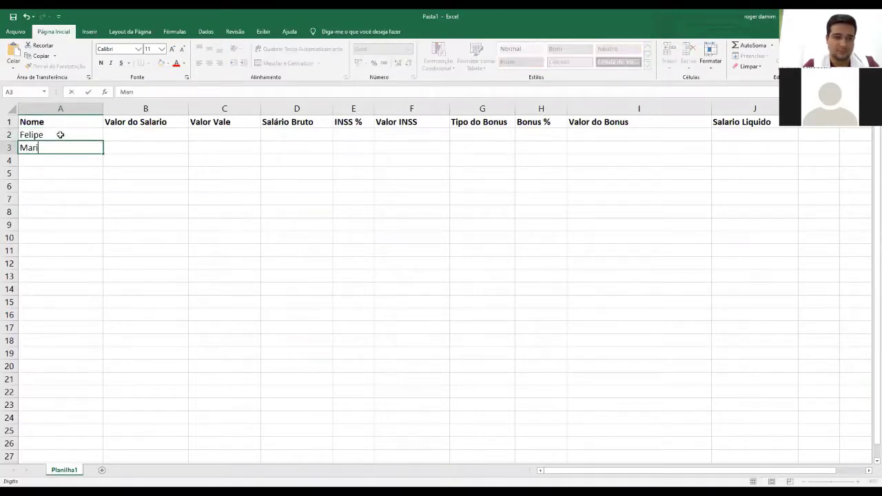
{"action": "key", "text": "Return"}
{"action": "type", "text": "Jose"}
{"action": "key", "text": "Return"}
{"action": "type", "text": "Fra"}
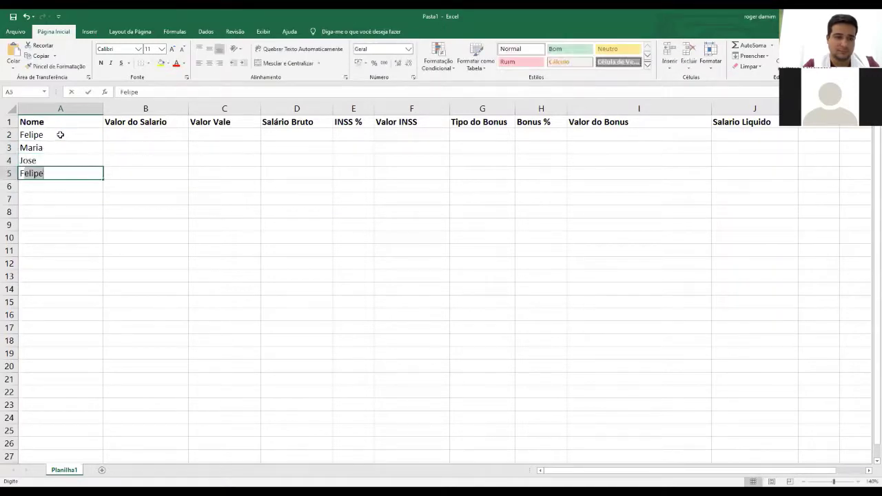
{"action": "key", "text": "BackSpace"}
{"action": "key", "text": "BackSpace"}
{"action": "type", "text": "abio"}
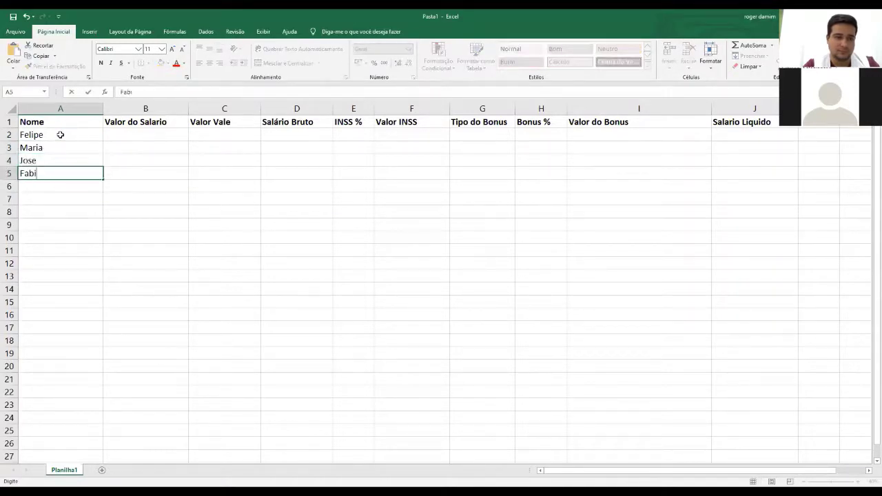
{"action": "key", "text": "Return"}
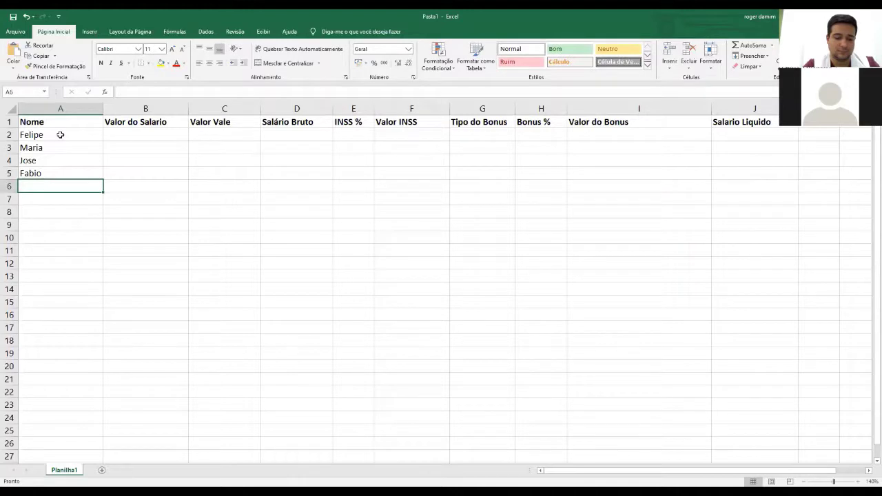
- Add three more employees' names in cells A6 to A8 of the Nome column
{"action": "type", "text": "Paula"}
{"action": "key", "text": "Return"}
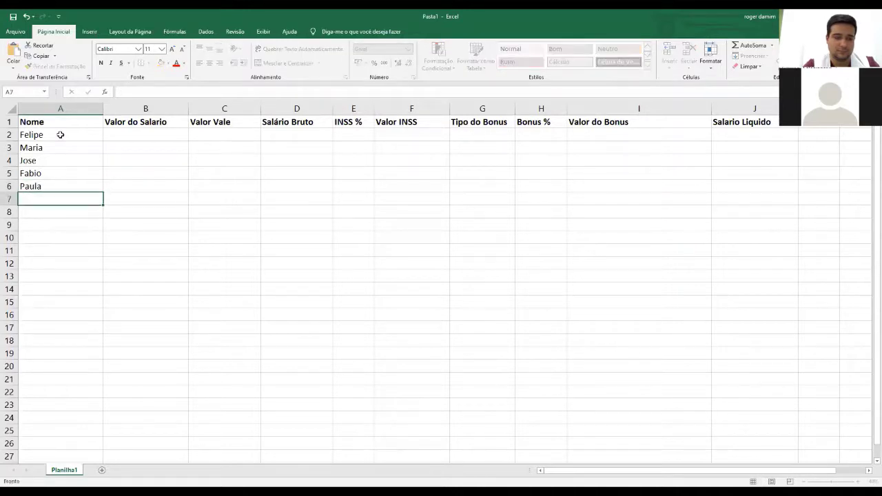
{"action": "type", "text": "Clemer"}
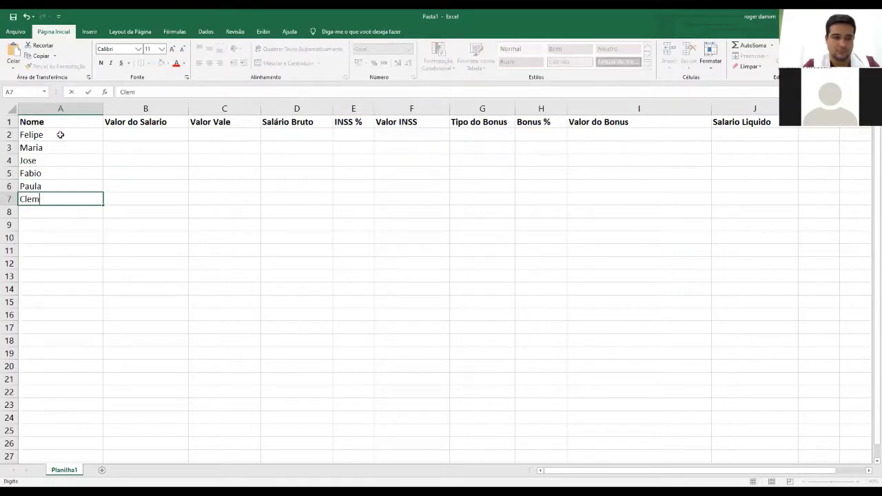
{"action": "key", "text": "Return"}
{"action": "type", "text": "Adria"}
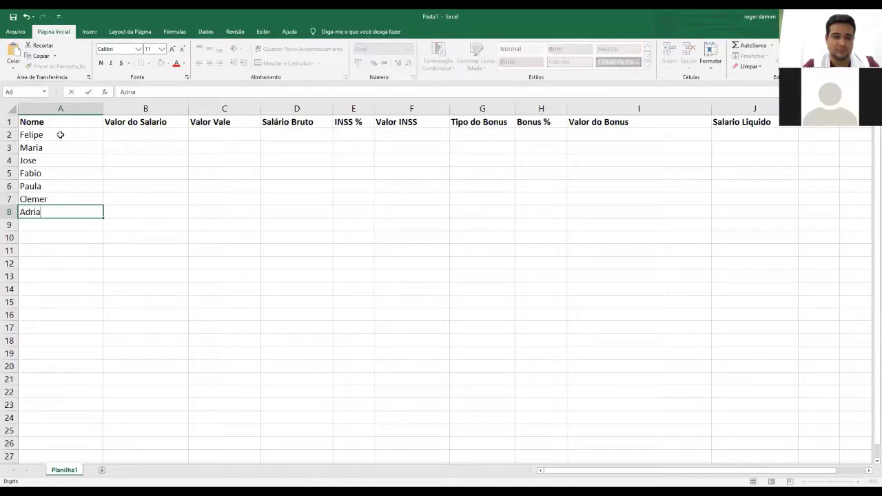
{"action": "type", "text": "na"}
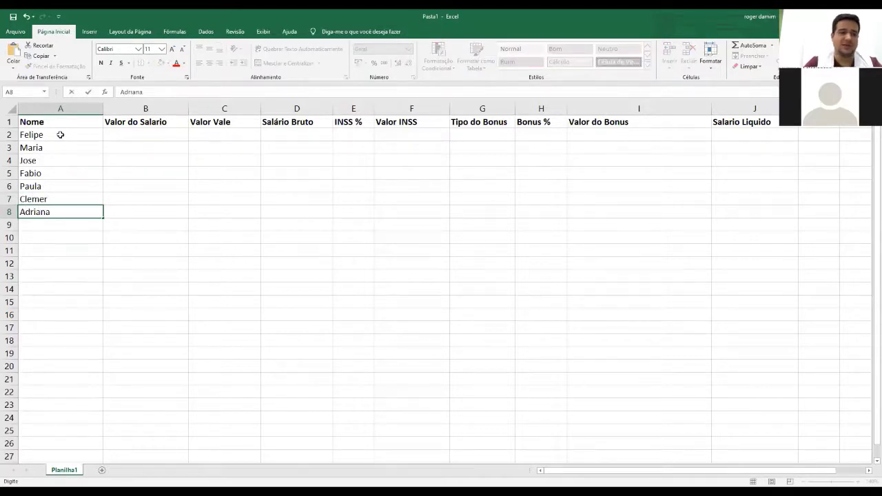
- Enter the salaries 1750, 1950, 1790 and 2105 in cells B2 to B5 of the Valor do Salario column
{"action": "key", "text": "Right"}
{"action": "key", "text": "Up"}
{"action": "key", "text": "Up"}
{"action": "key", "text": "Up"}
{"action": "key", "text": "Up"}
{"action": "key", "text": "Up"}
{"action": "key", "text": "Up"}
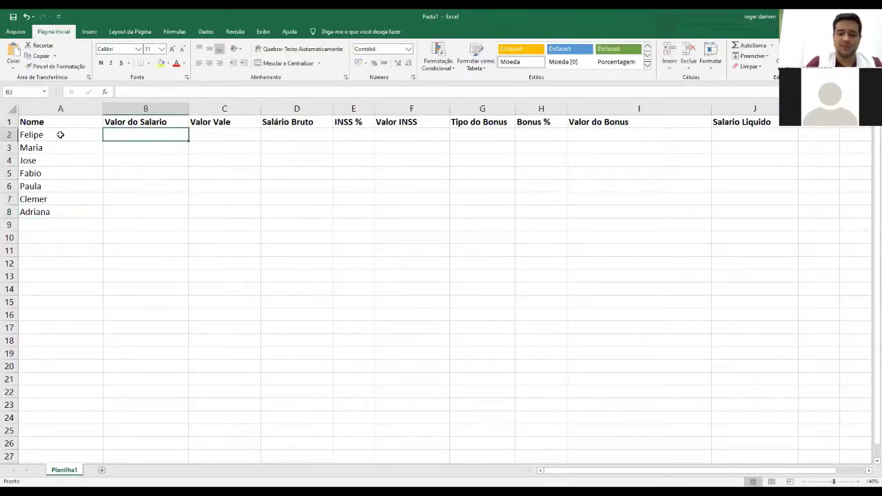
{"action": "type", "text": "1750"}
{"action": "key", "text": "Return"}
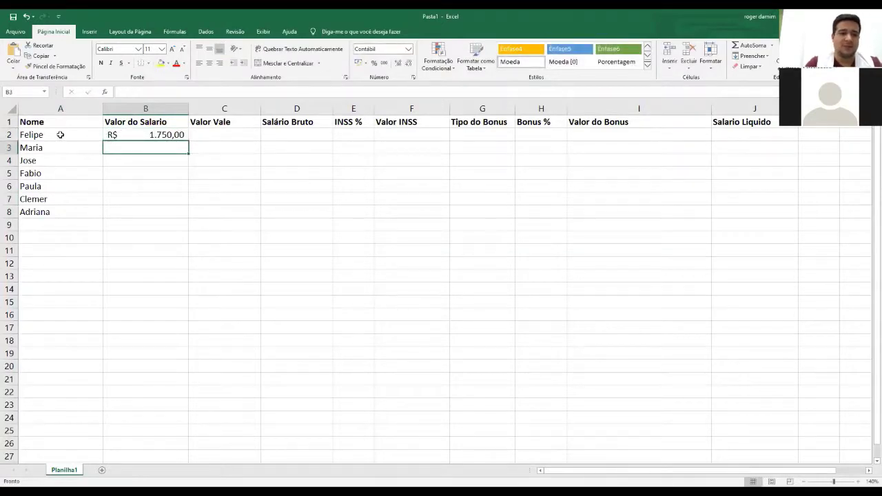
{"action": "type", "text": "1.950"}
{"action": "key", "text": "Return"}
{"action": "type", "text": "1.7"}
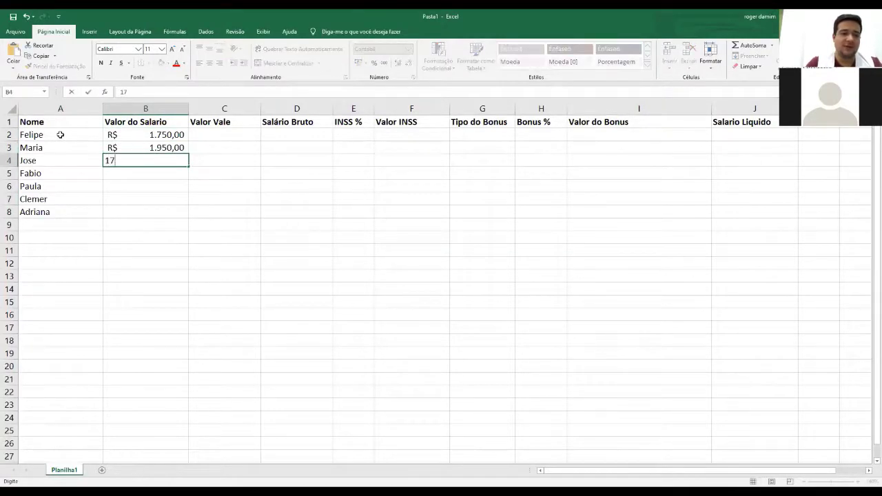
{"action": "type", "text": "90"}
{"action": "key", "text": "Return"}
{"action": "type", "text": "2105"}
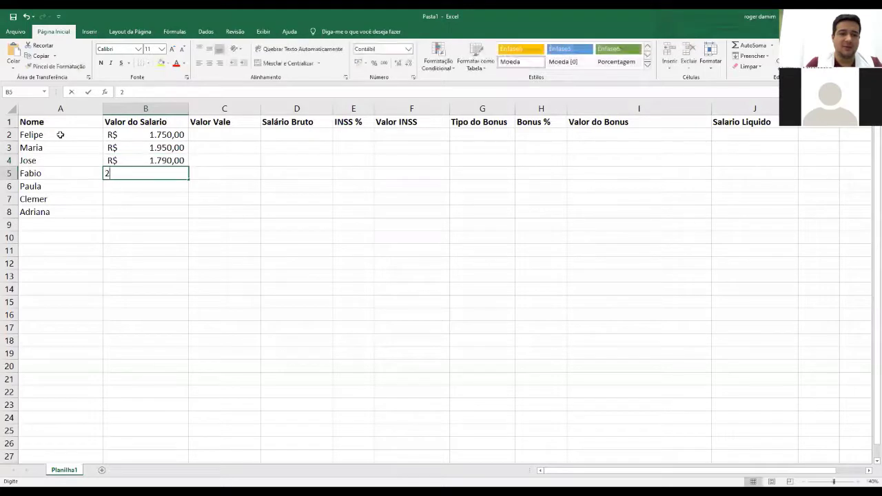
{"action": "key", "text": "Return"}
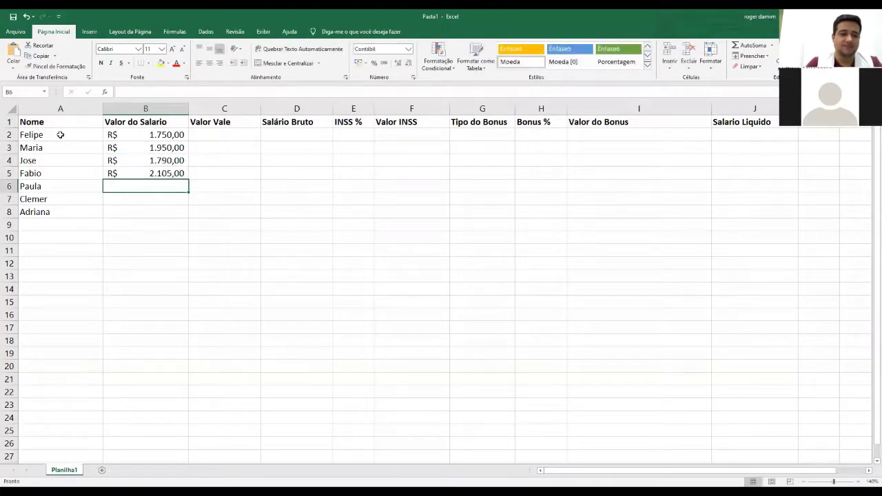
- Enter the salaries 1970, 2045 and 2150 in cells B6 to B8 for the last three employees
{"action": "type", "text": "1.97"}
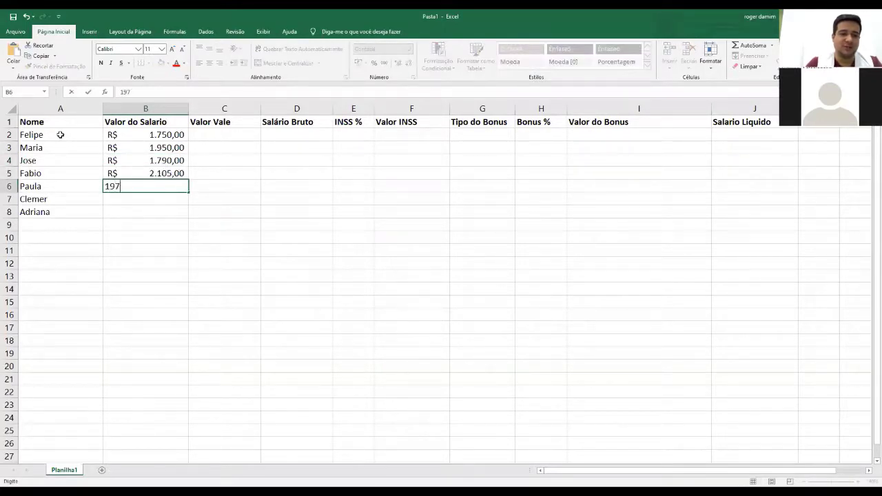
{"action": "type", "text": "0"}
{"action": "key", "text": "Return"}
{"action": "type", "text": "2045"}
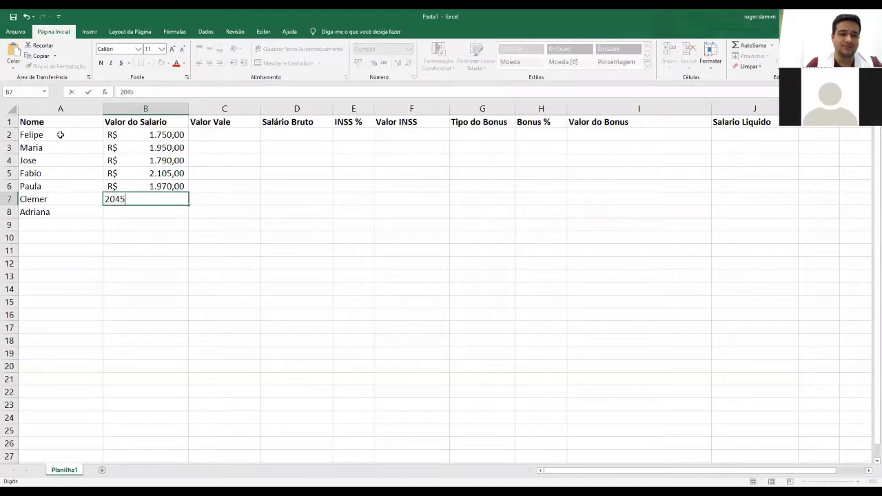
{"action": "key", "text": "Return"}
{"action": "type", "text": "2.150"}
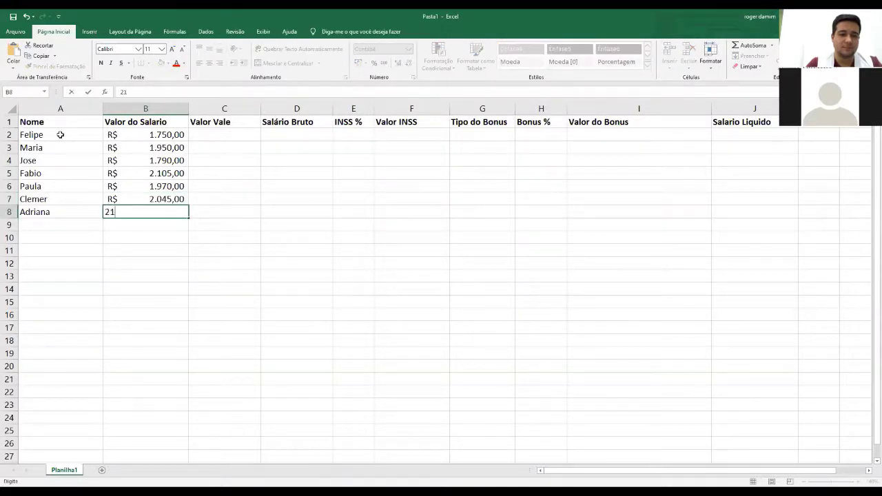
{"action": "key", "text": "Return"}
- Calculate the first employee's Valor Vale in C2 as 20% of the salary with the formula =B2/100 * 20
{"action": "key", "text": "Up"}
{"action": "key", "text": "Up"}
{"action": "key", "text": "Up"}
{"action": "key", "text": "Up"}
{"action": "key", "text": "Up"}
{"action": "key", "text": "Up"}
{"action": "key", "text": "Up"}
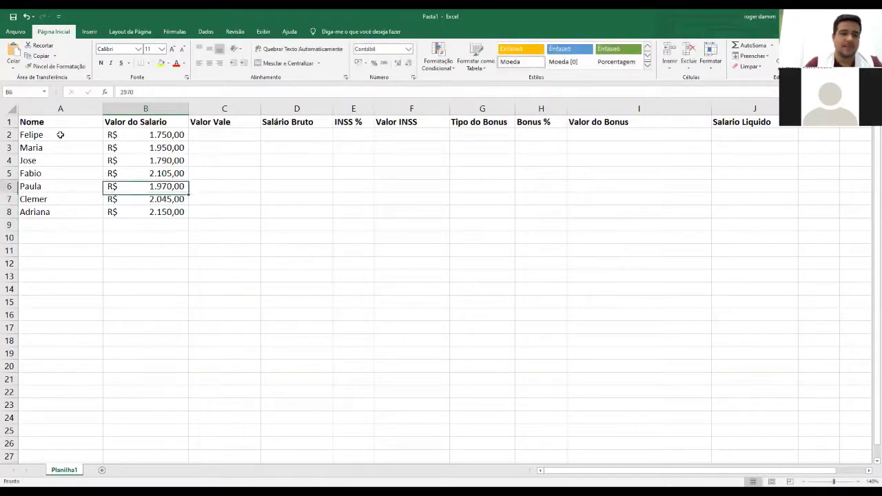
{"action": "key", "text": "Right"}
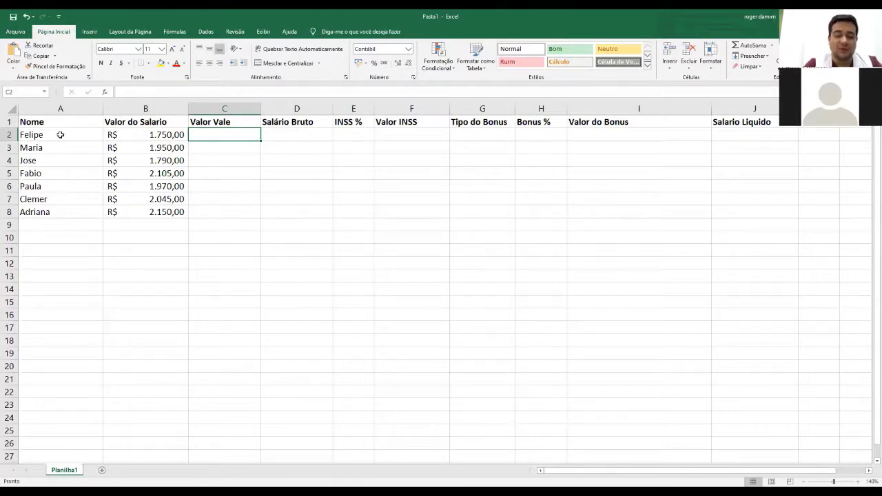
{"action": "type", "text": "="}
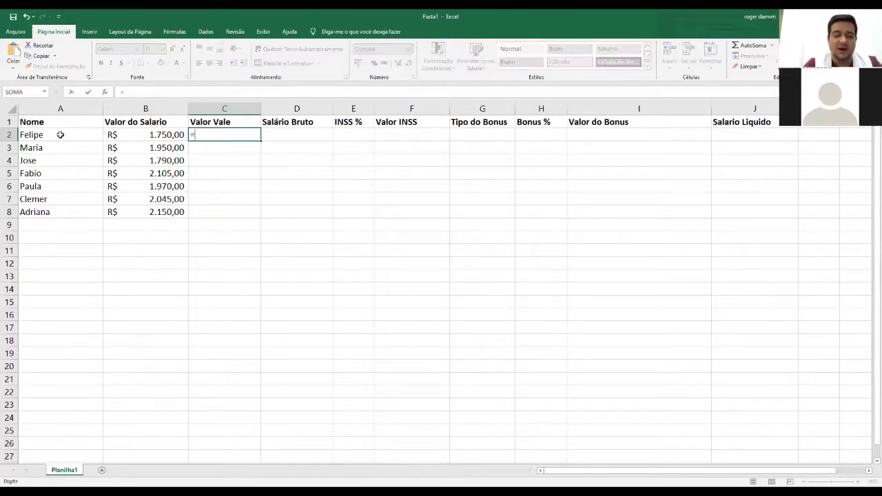
{"action": "left_click", "coordinate": [126, 143]}
{"action": "left_click", "coordinate": [140, 132]}
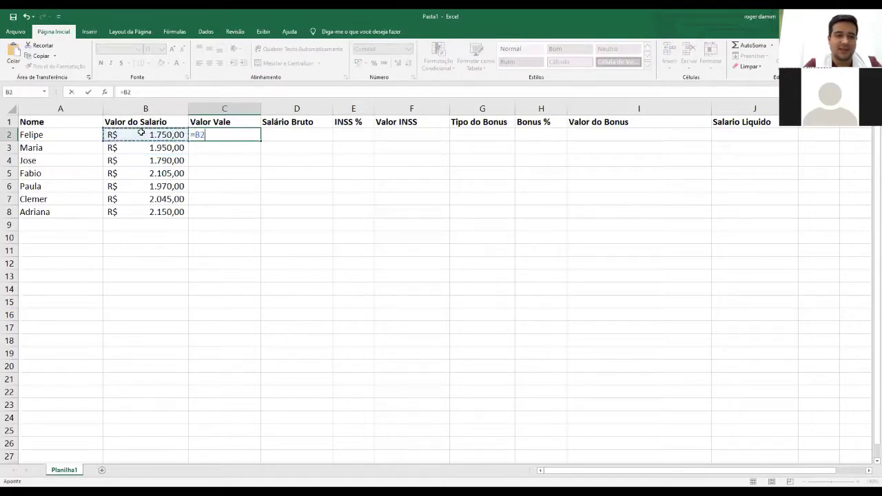
{"action": "type", "text": "/"}
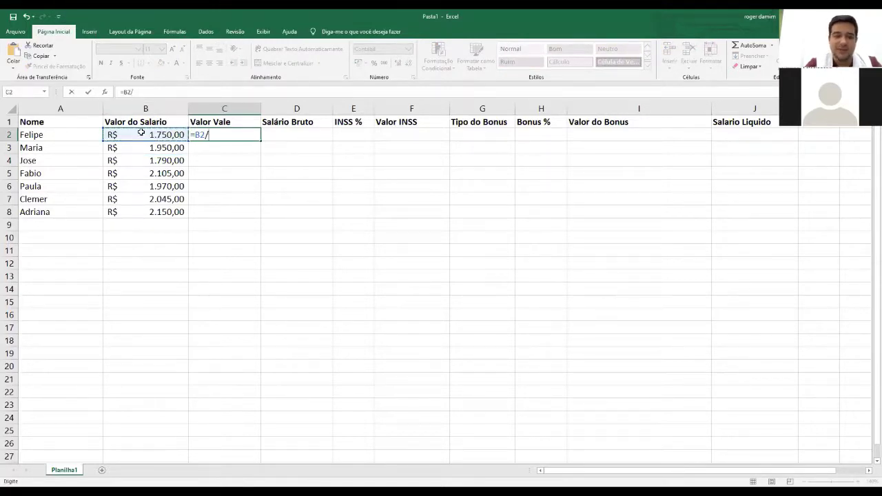
{"action": "type", "text": "10"}
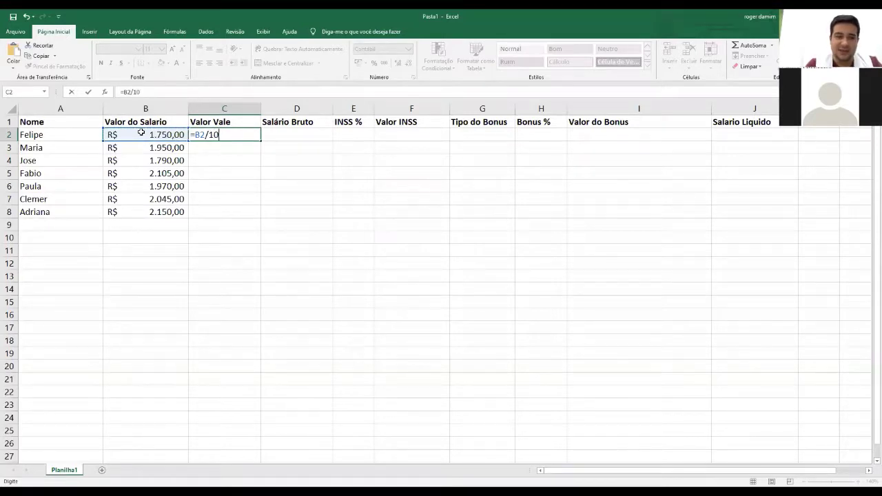
{"action": "type", "text": "0*"}
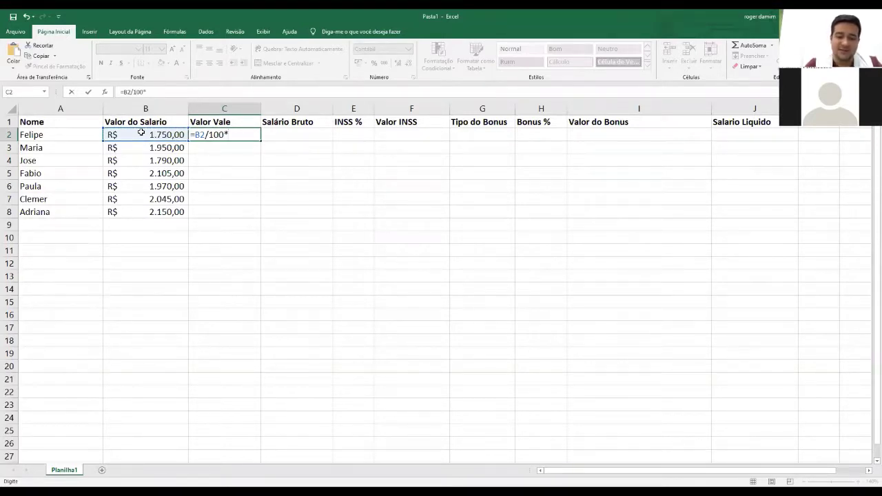
{"action": "key", "text": "BackSpace"}
{"action": "type", "text": "* 20"}
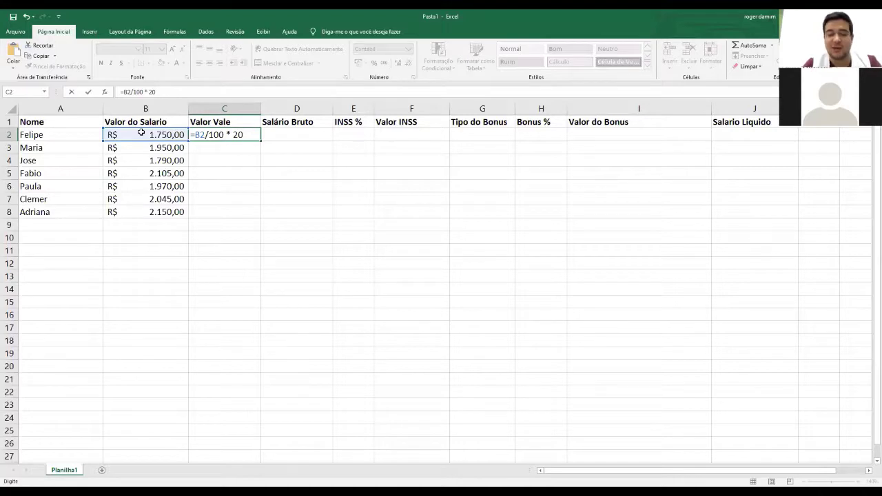
{"action": "key", "text": "Return"}
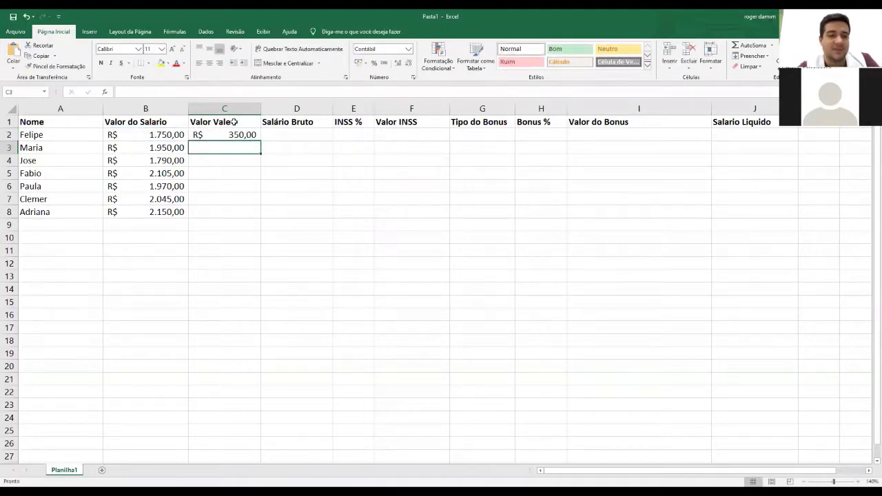
- Fill the Valor Vale formula from C2 down to C8 for all remaining employees
{"action": "left_click", "coordinate": [236, 133]}
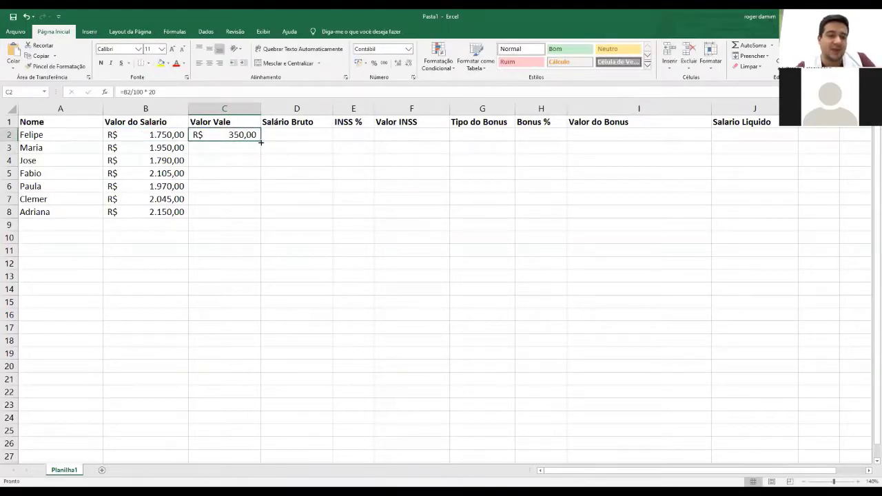
{"action": "left_click_drag", "start_coordinate": [262, 141], "coordinate": [258, 217]}
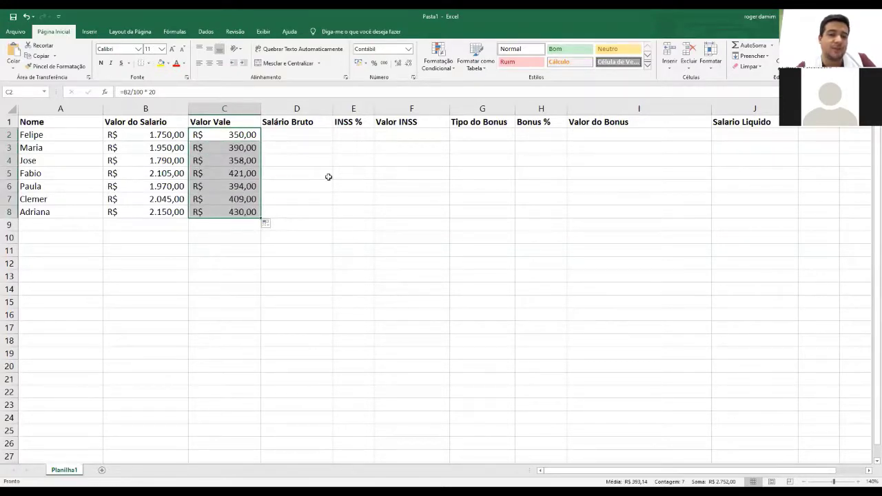
{"action": "left_click", "coordinate": [316, 132]}
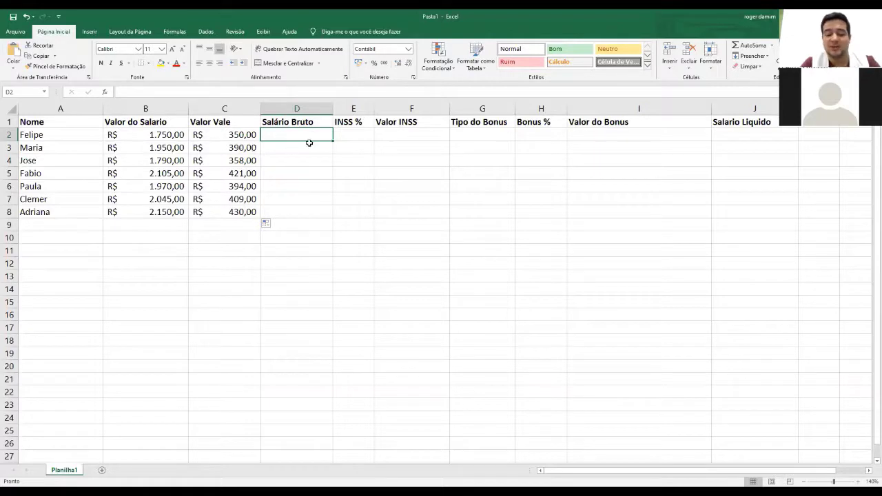
{"action": "type", "text": "="}
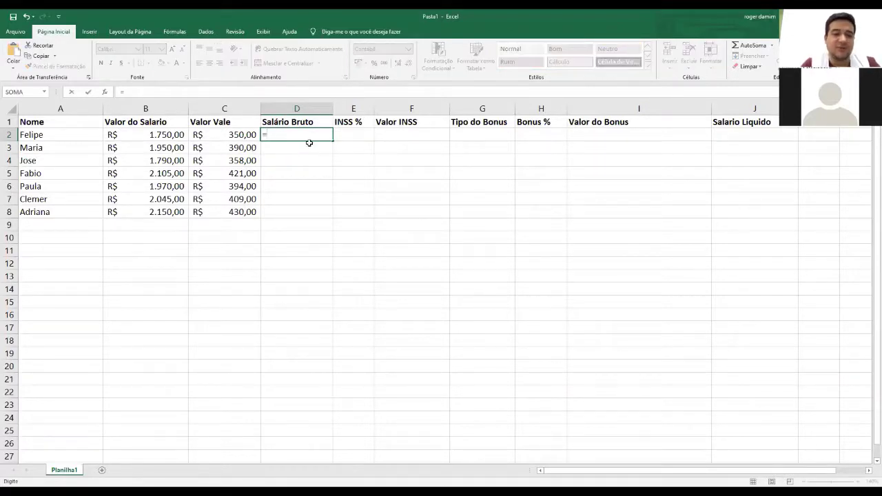
{"action": "left_click", "coordinate": [297, 108]}
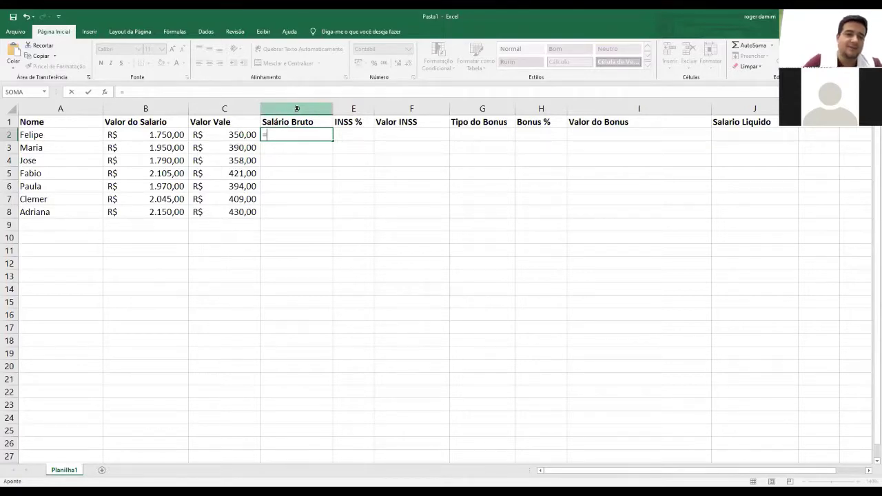
{"action": "left_click", "coordinate": [326, 173]}
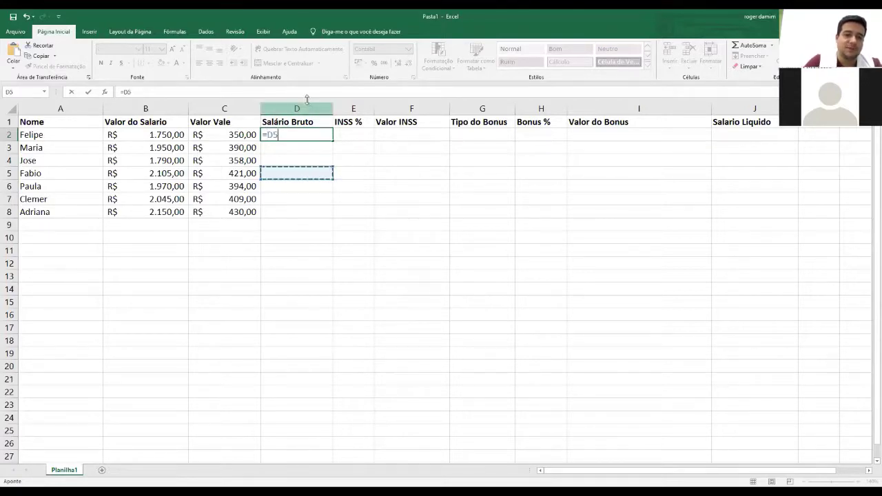
{"action": "key", "text": "Escape"}
- Calculate the first employee's Salário Bruto in D2 with the formula =B2+C2 and fill it down to D8
{"action": "left_click", "coordinate": [305, 108]}
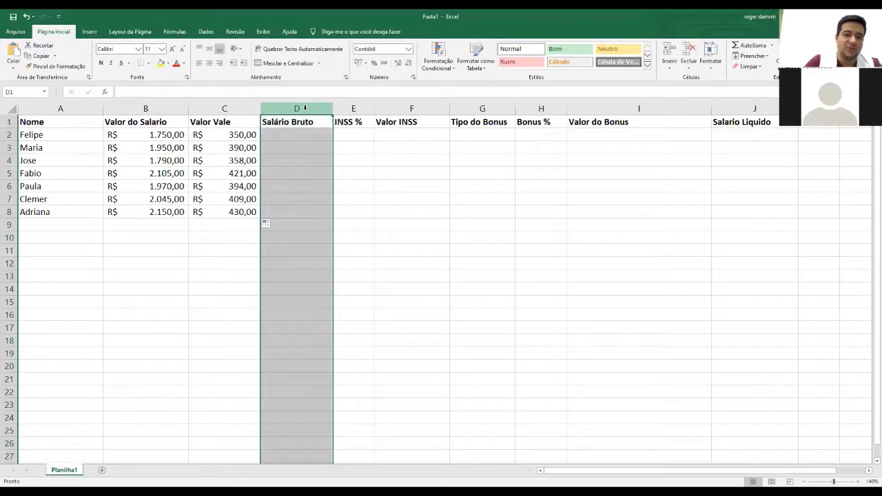
{"action": "right_click", "coordinate": [305, 109]}
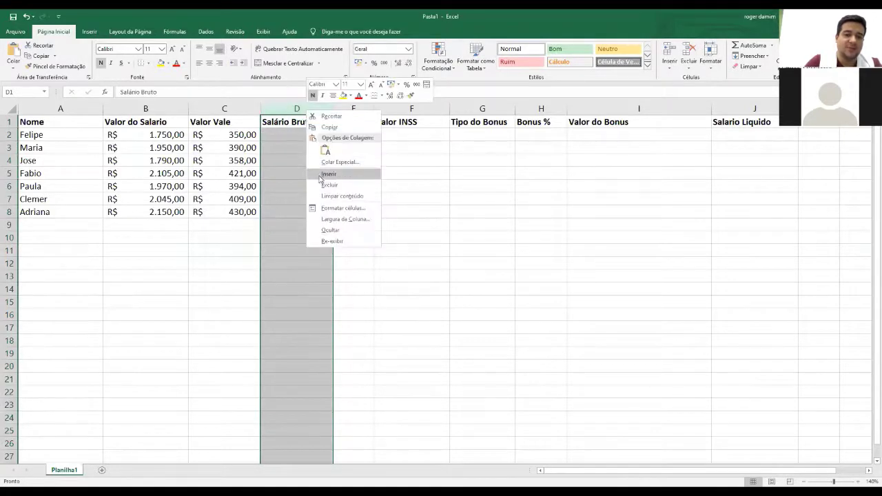
{"action": "left_click", "coordinate": [276, 131]}
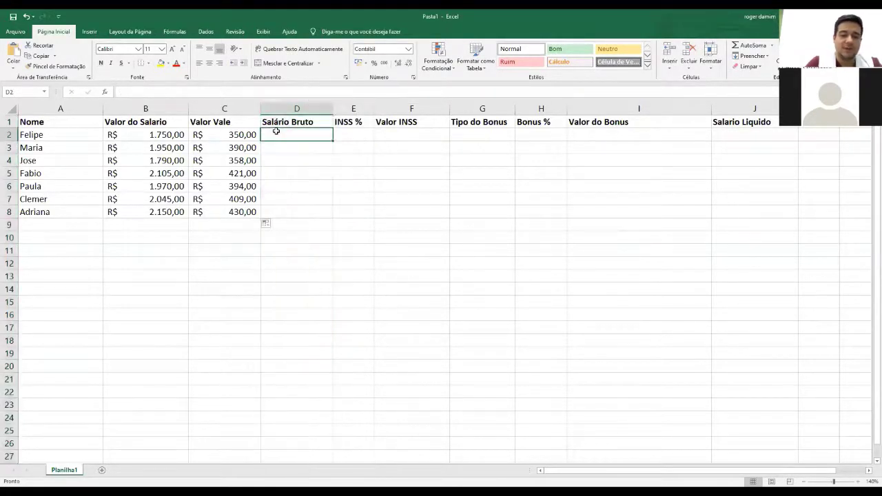
{"action": "type", "text": "="}
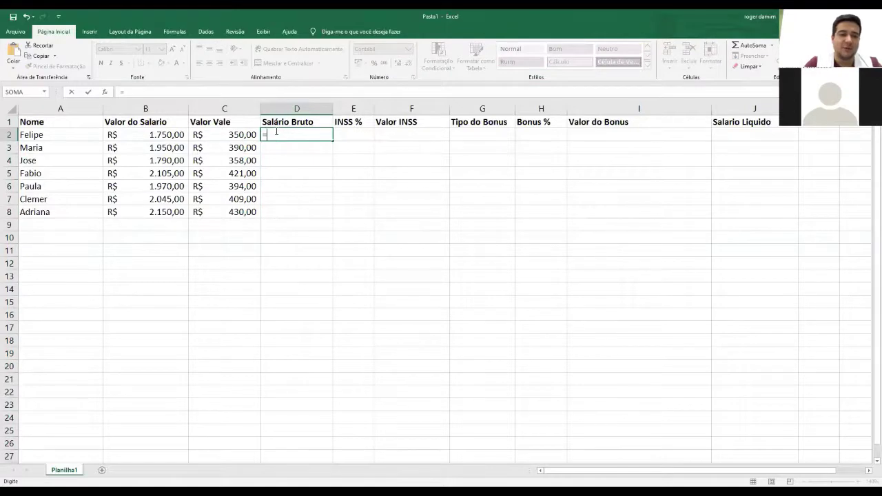
{"action": "left_click", "coordinate": [177, 132]}
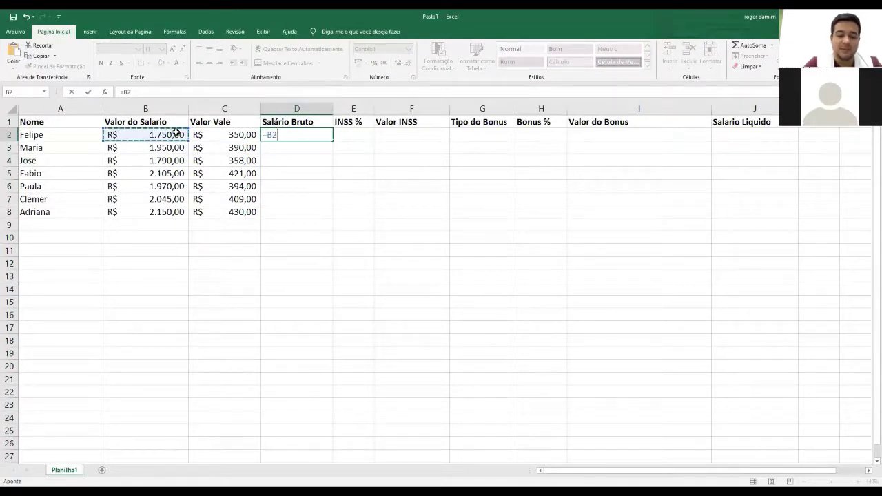
{"action": "type", "text": "+"}
{"action": "left_click", "coordinate": [205, 133]}
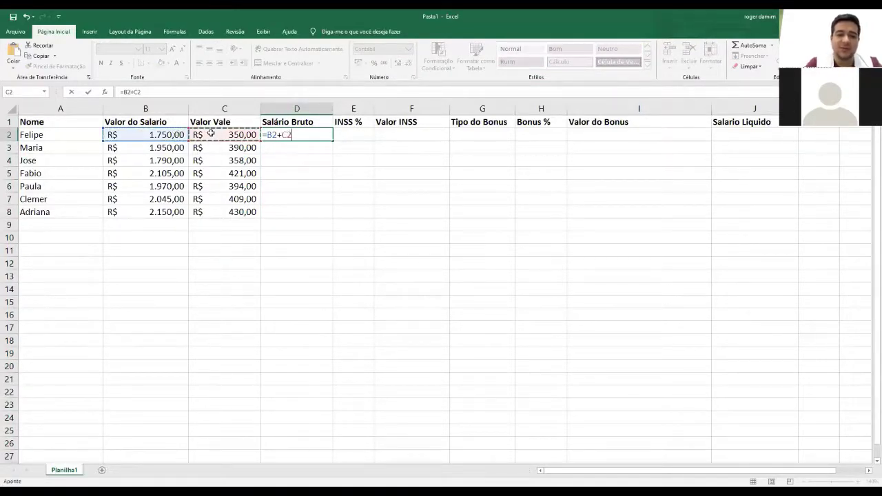
{"action": "key", "text": "Return"}
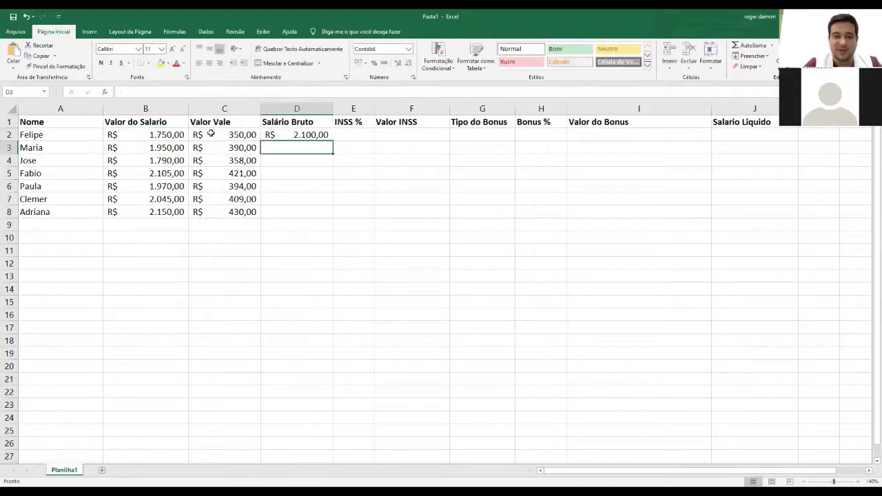
{"action": "left_click", "coordinate": [272, 136]}
{"action": "left_click_drag", "start_coordinate": [330, 144], "coordinate": [325, 220]}
- Enter the INSS % values 7, 9, 7 and 10 in cells E2 to E5
{"action": "left_click", "coordinate": [352, 133]}
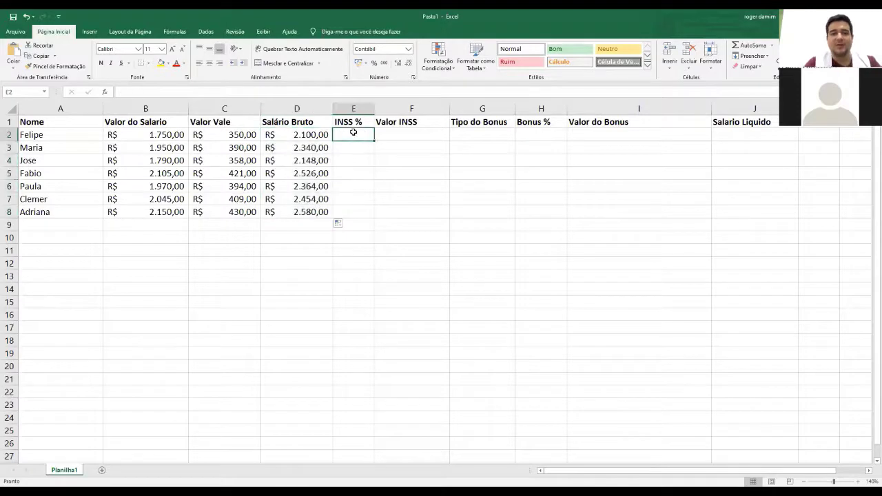
{"action": "type", "text": "7"}
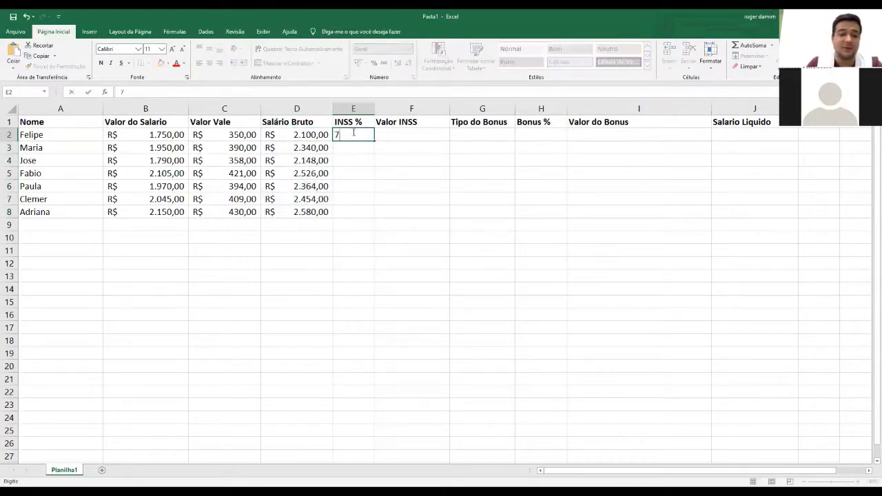
{"action": "key", "text": "Return"}
{"action": "type", "text": "9"}
{"action": "key", "text": "Return"}
{"action": "type", "text": "7"}
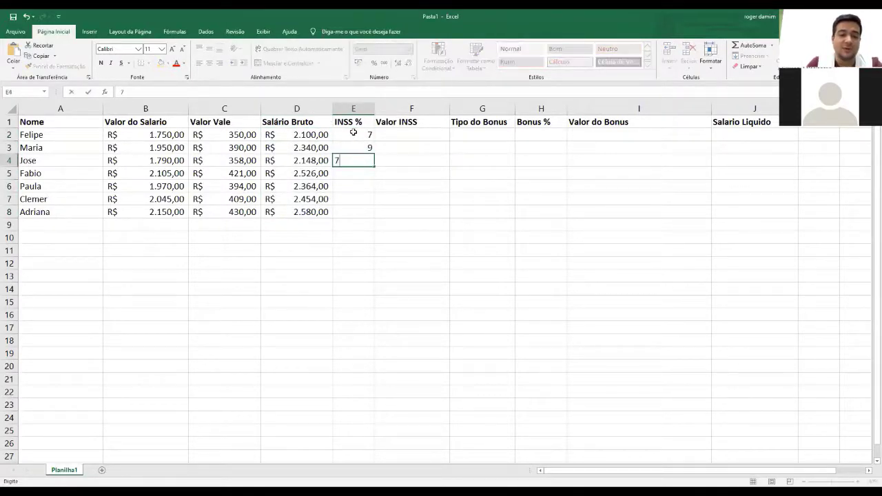
{"action": "key", "text": "Return"}
{"action": "type", "text": "10"}
{"action": "key", "text": "Return"}
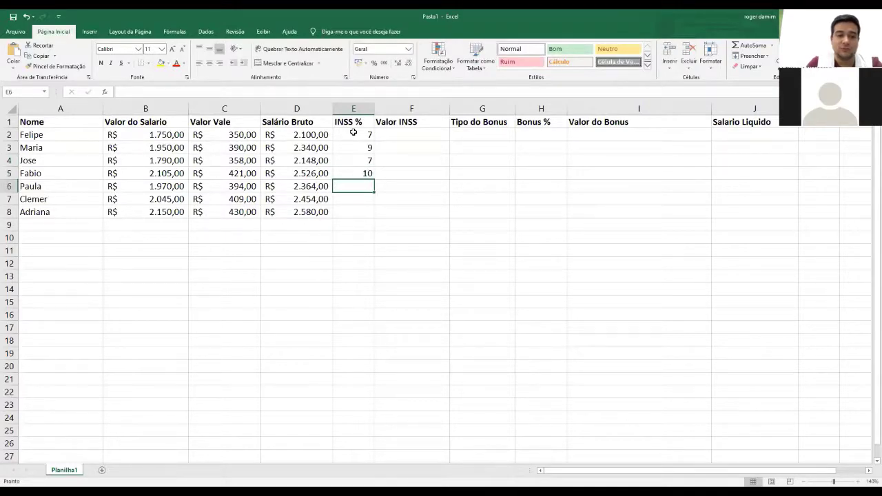
- Enter the INSS % values 9, 10 and 10 in cells E6 to E8 for the last three employees
{"action": "type", "text": "9"}
{"action": "key", "text": "Return"}
{"action": "type", "text": "10"}
{"action": "key", "text": "Return"}
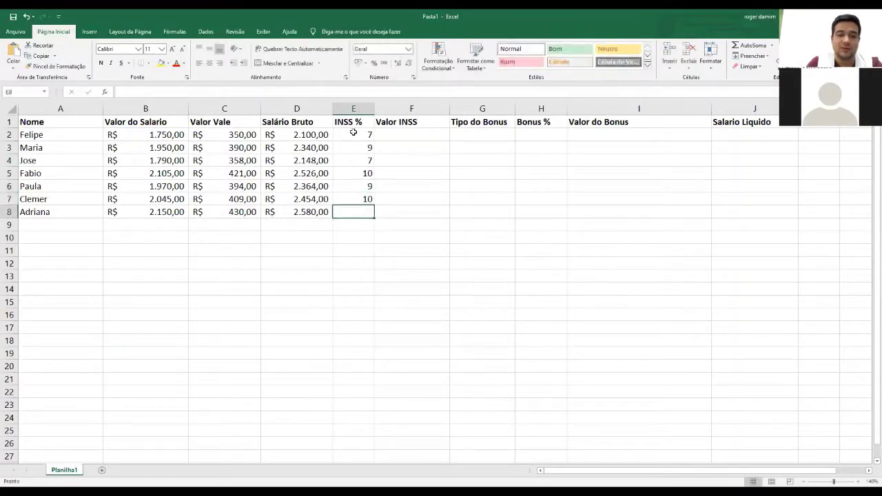
{"action": "type", "text": "10"}
{"action": "key", "text": "Return"}
- Calculate the first employee's Valor INSS in F2 with the formula =B2/100 *E2 and fill it down to F8
{"action": "key", "text": "Down"}
{"action": "key", "text": "Up"}
{"action": "key", "text": "Up"}
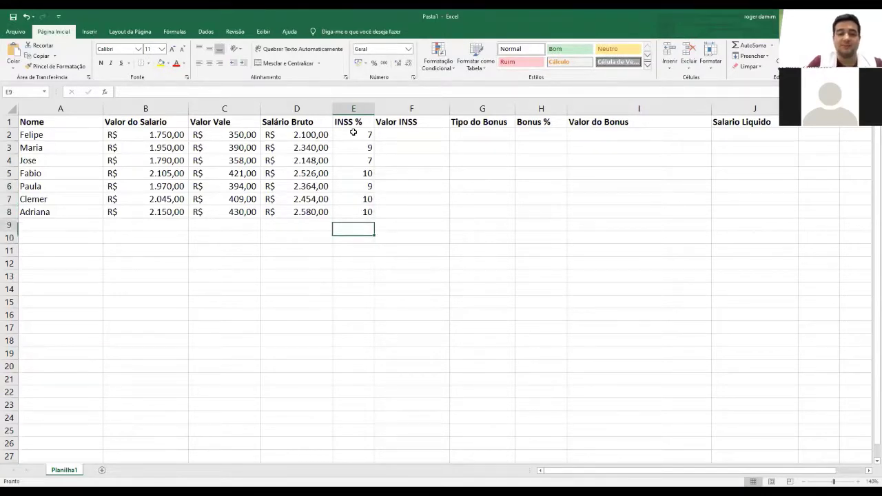
{"action": "key", "text": "Right"}
{"action": "key", "text": "Right"}
{"action": "key", "text": "Up"}
{"action": "key", "text": "Up"}
{"action": "key", "text": "Up"}
{"action": "key", "text": "Up"}
{"action": "key", "text": "Left"}
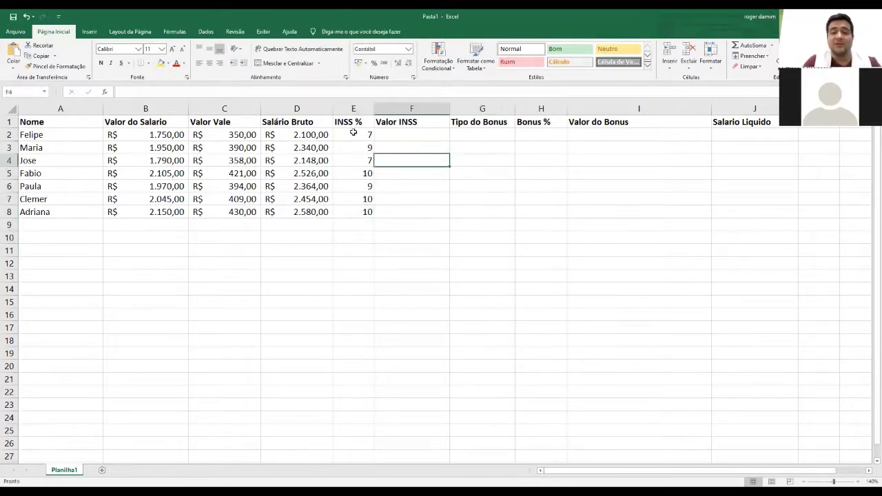
{"action": "key", "text": "Up"}
{"action": "key", "text": "Up"}
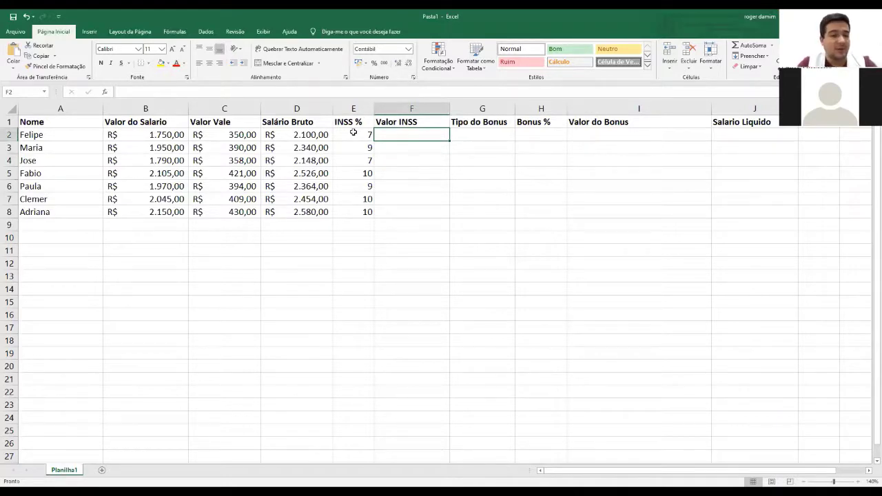
{"action": "type", "text": "="}
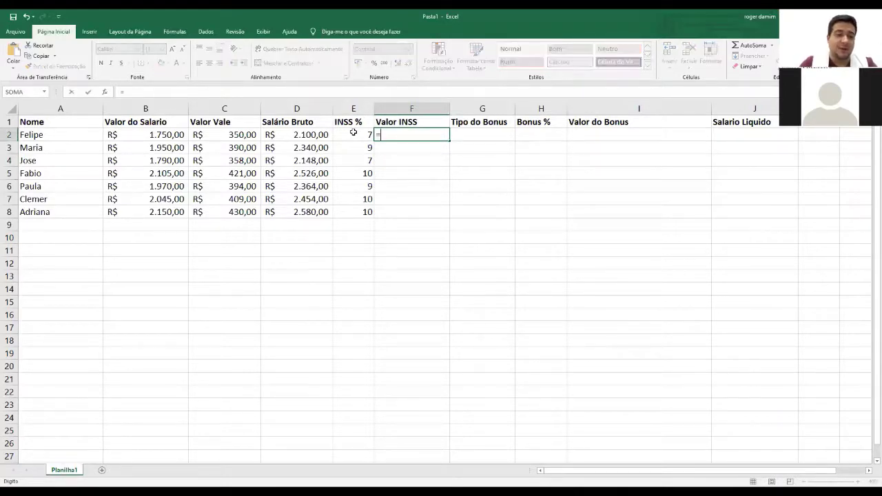
{"action": "left_click", "coordinate": [174, 133]}
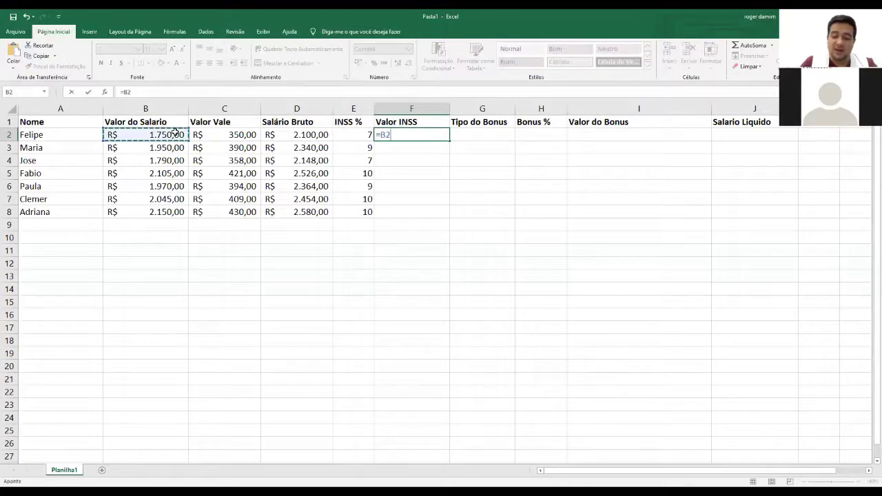
{"action": "type", "text": "/100"}
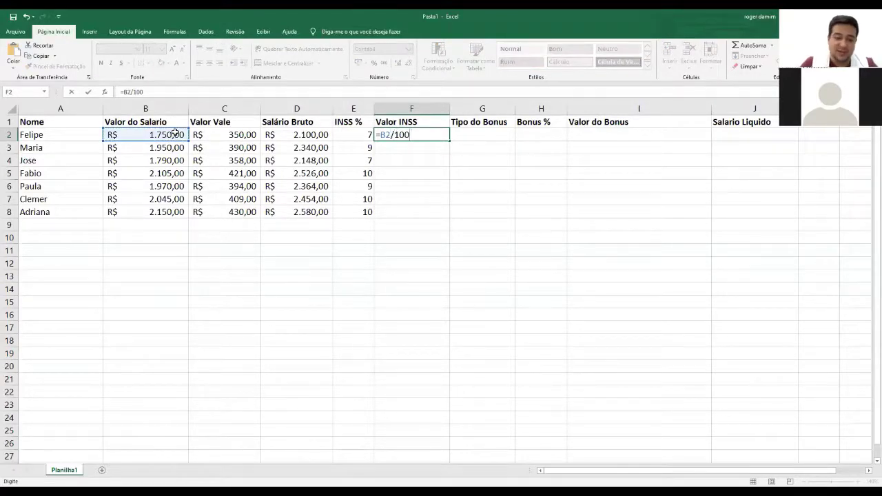
{"action": "type", "text": " *"}
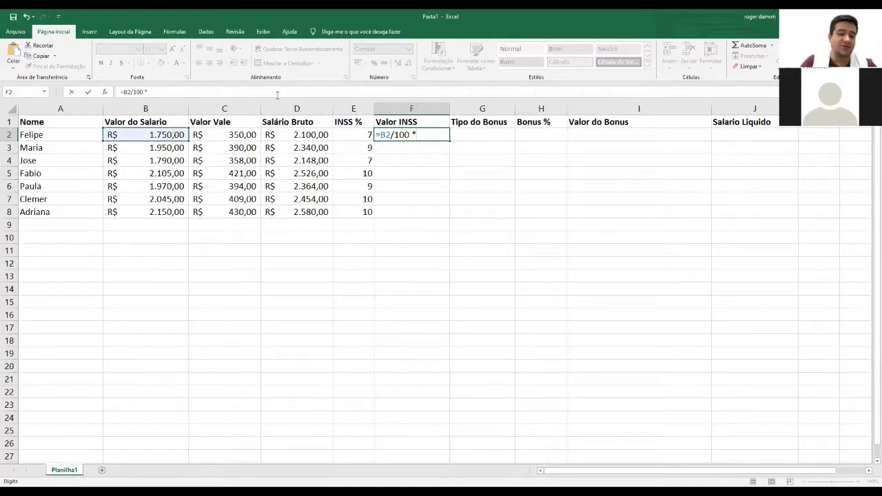
{"action": "left_click", "coordinate": [350, 135]}
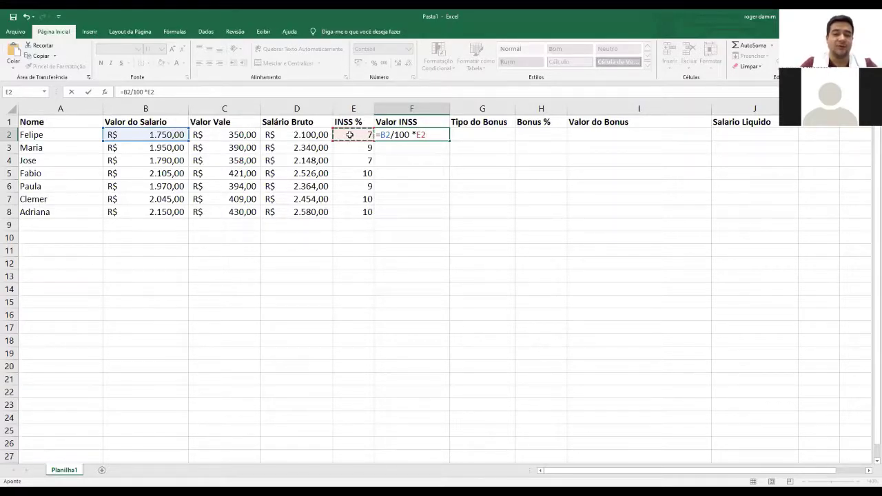
{"action": "key", "text": "Return"}
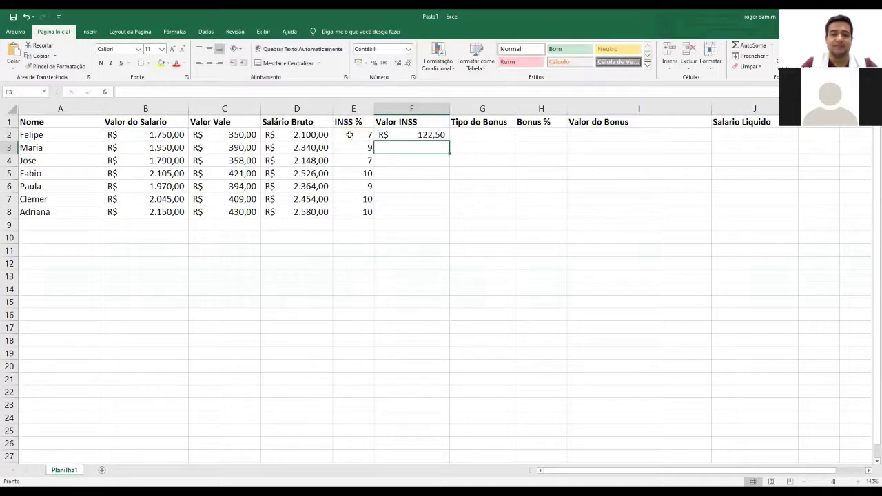
{"action": "key", "text": "Up"}
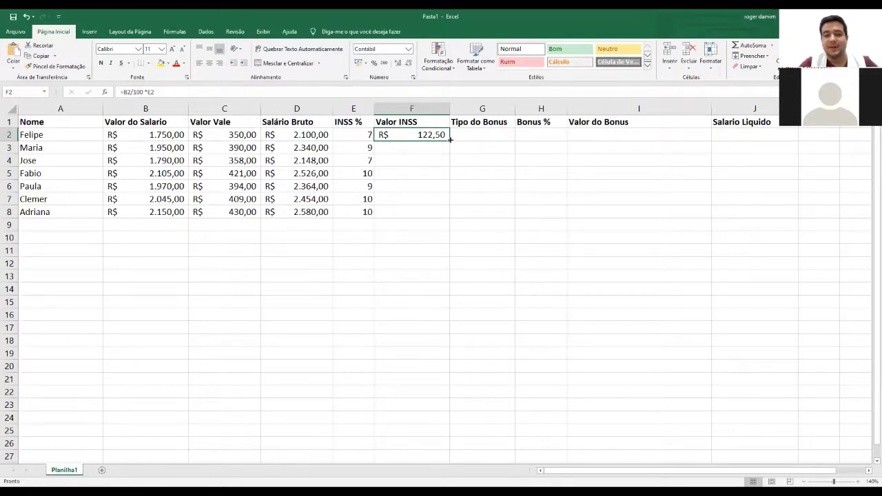
{"action": "left_click_drag", "start_coordinate": [450, 138], "coordinate": [441, 211]}
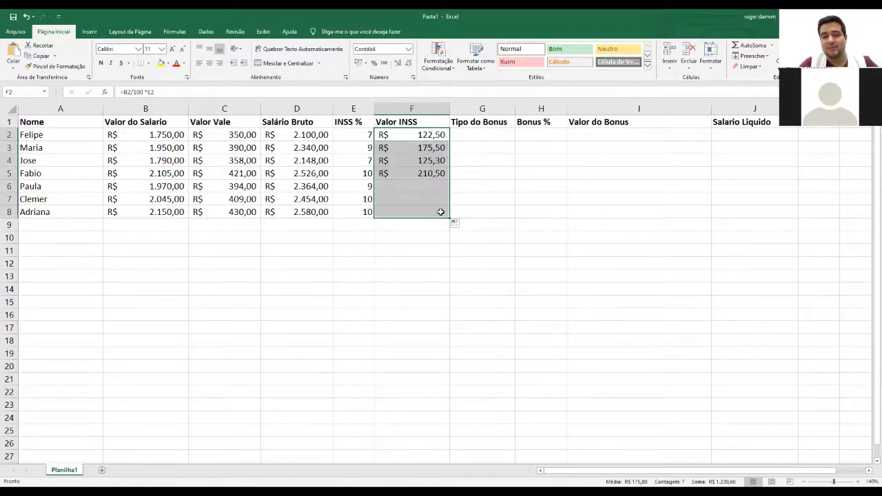
- Enter SIM in cells G2 to G4 of the Tipo do Bonus column
{"action": "left_click", "coordinate": [476, 137]}
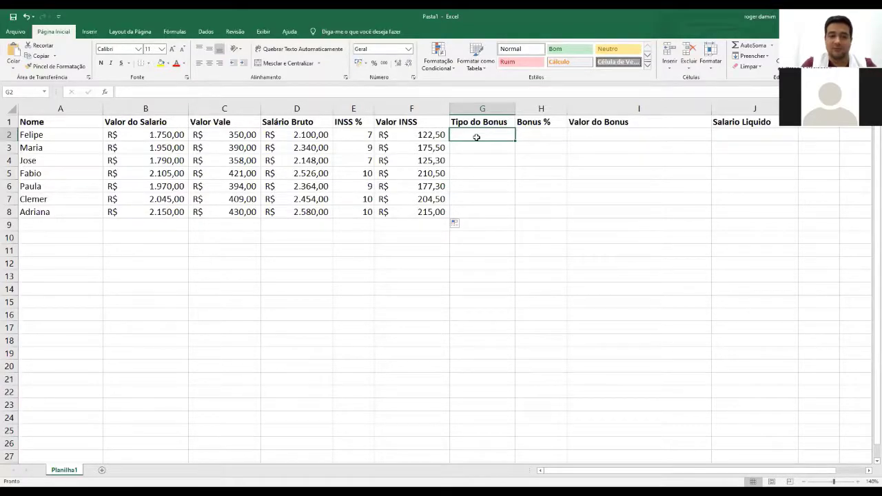
{"action": "type", "text": "SIM"}
{"action": "key", "text": "Return"}
{"action": "type", "text": "SIM"}
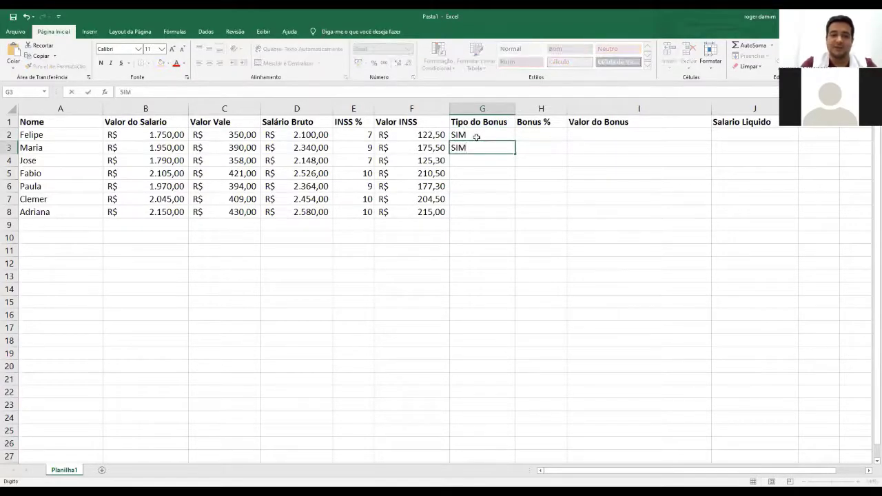
{"action": "key", "text": "Return"}
{"action": "type", "text": "SIM"}
{"action": "key", "text": "Return"}
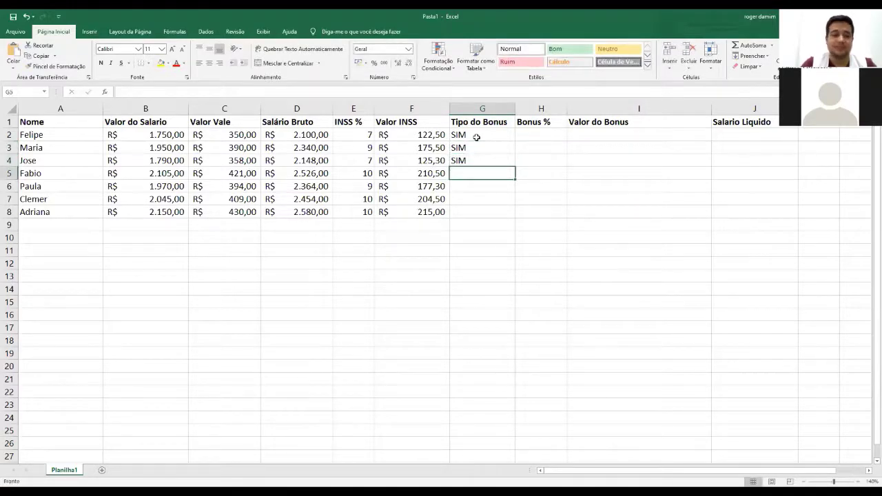
- Enter NÃO, SIM, NÃO and NÃO in cells G5 to G8 of the Tipo do Bonus column
{"action": "type", "text": "NÃO"}
{"action": "key", "text": "Return"}
{"action": "type", "text": "SIM"}
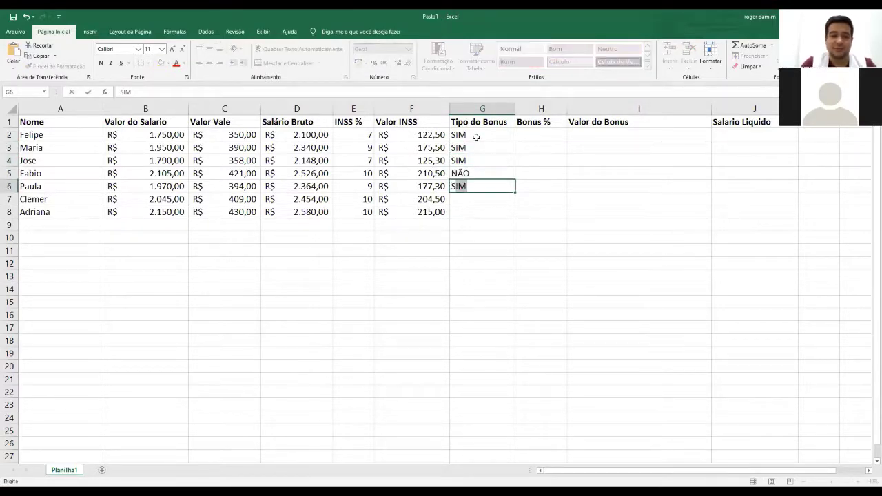
{"action": "key", "text": "Return"}
{"action": "type", "text": "NÇAI"}
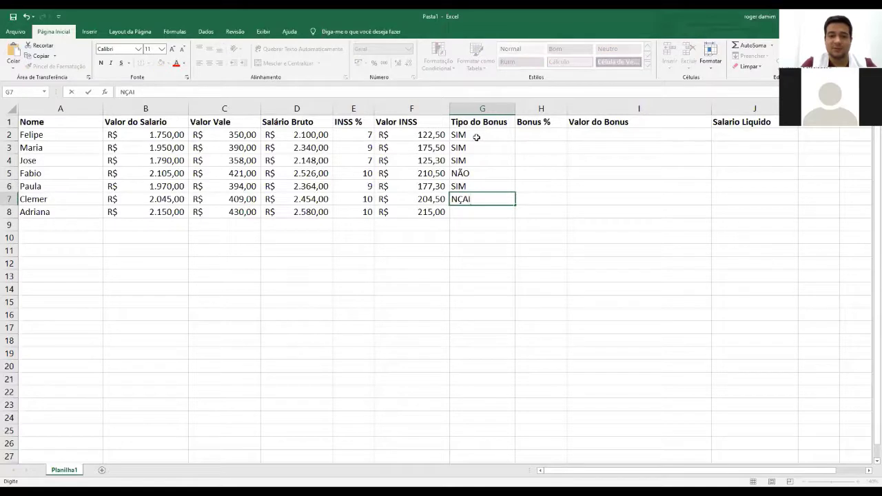
{"action": "key", "text": "BackSpace"}
{"action": "key", "text": "BackSpace"}
{"action": "key", "text": "BackSpace"}
{"action": "type", "text": "ÃO"}
{"action": "key", "text": "Return"}
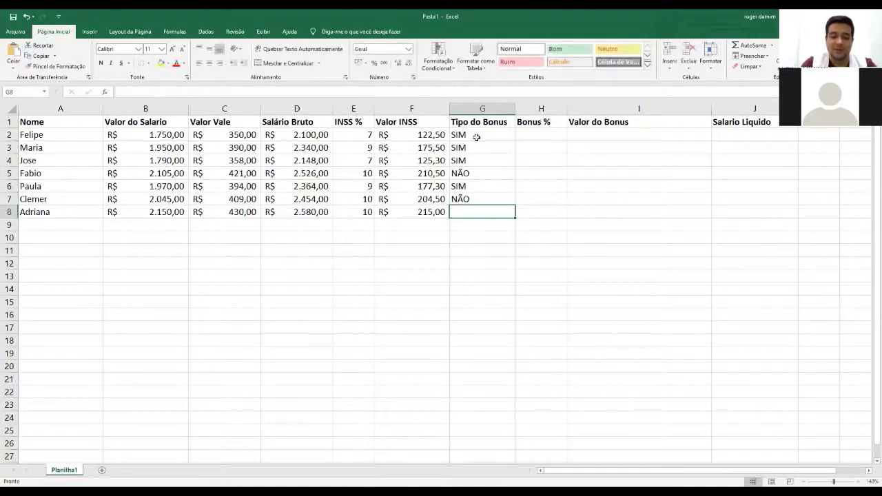
{"action": "type", "text": "N"}
{"action": "key", "text": "Tab"}
- Enter 10 in cells H2 to H4 of the Bonus % column for the first three employees
{"action": "key", "text": "Up"}
{"action": "key", "text": "Up"}
{"action": "key", "text": "Up"}
{"action": "key", "text": "Up"}
{"action": "key", "text": "Up"}
{"action": "key", "text": "Up"}
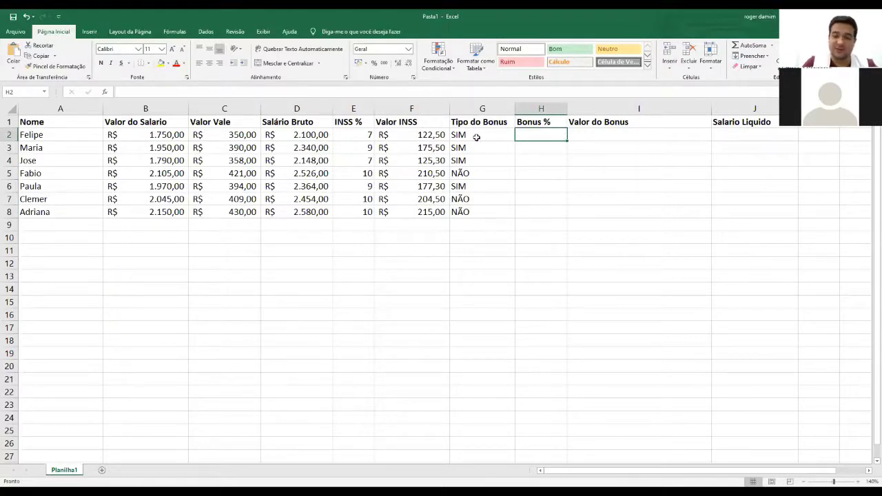
{"action": "type", "text": "10"}
{"action": "key", "text": "Return"}
{"action": "type", "text": "10"}
{"action": "key", "text": "Return"}
{"action": "type", "text": "10"}
{"action": "key", "text": "Return"}
- Enter 10 in cells H5 to H8 of the Bonus % column for the remaining employees
{"action": "type", "text": "1"}
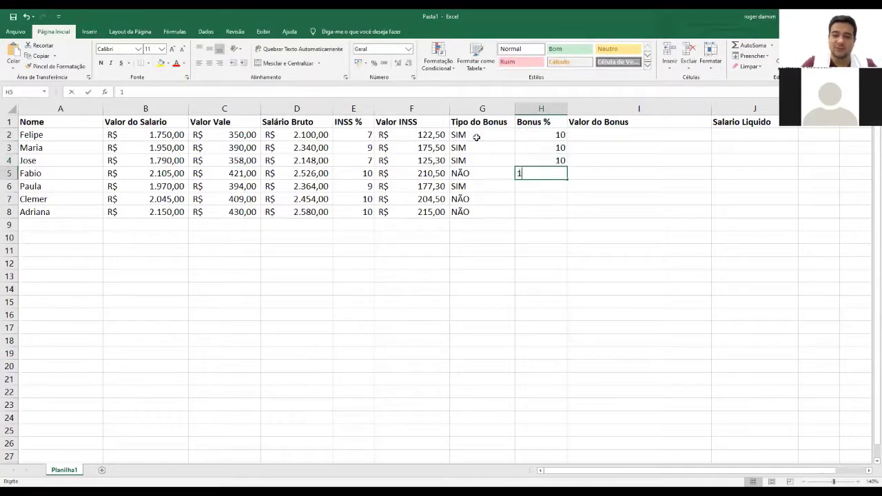
{"action": "type", "text": "0"}
{"action": "key", "text": "Return"}
{"action": "type", "text": "10"}
{"action": "key", "text": "Return"}
{"action": "type", "text": "10"}
{"action": "key", "text": "Return"}
{"action": "type", "text": "1"}
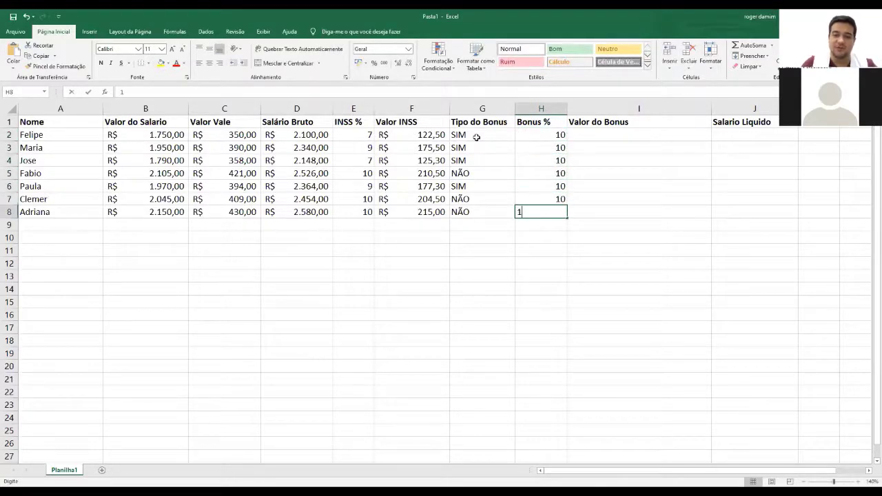
{"action": "type", "text": "0"}
{"action": "key", "text": "Return"}
- Start a SE formula in cell I2 of the Valor do Bonus column with the logical test G2="SIM"
{"action": "key", "text": "Right"}
{"action": "key", "text": "Right"}
{"action": "key", "text": "Up"}
{"action": "key", "text": "Up"}
{"action": "key", "text": "Up"}
{"action": "key", "text": "Up"}
{"action": "key", "text": "Up"}
{"action": "key", "text": "Up"}
{"action": "key", "text": "Up"}
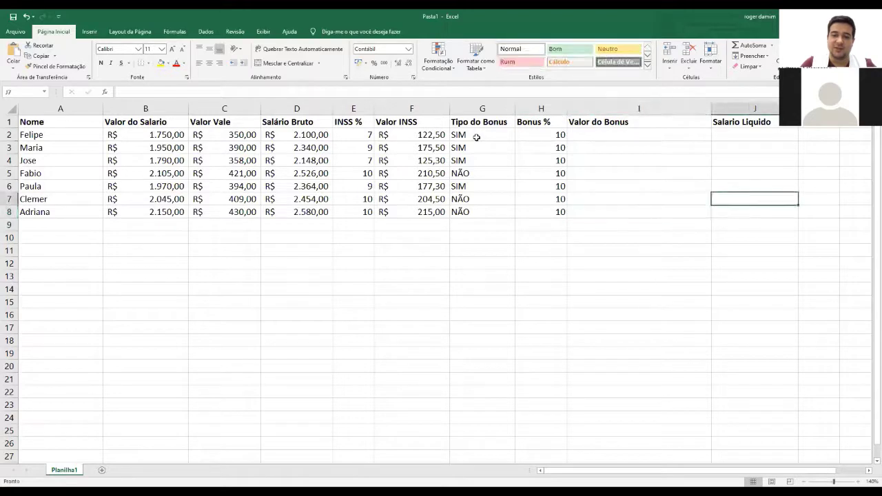
{"action": "key", "text": "Left"}
{"action": "type", "text": "="}
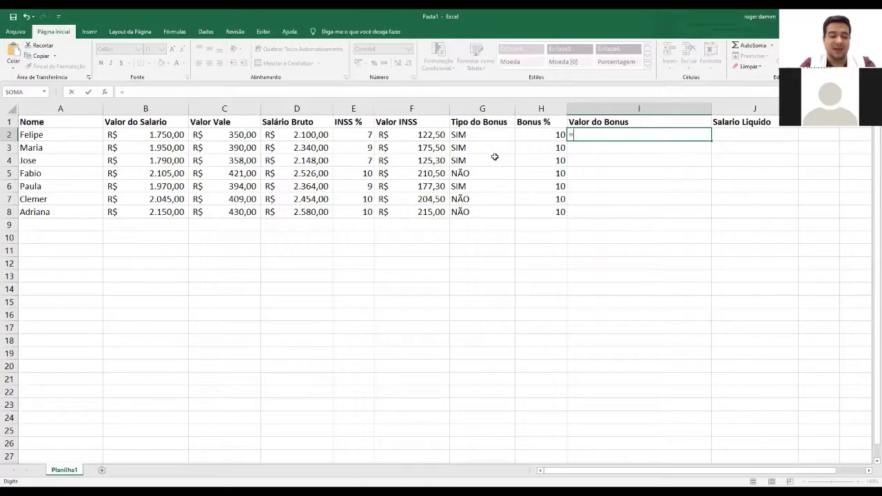
{"action": "type", "text": "E"}
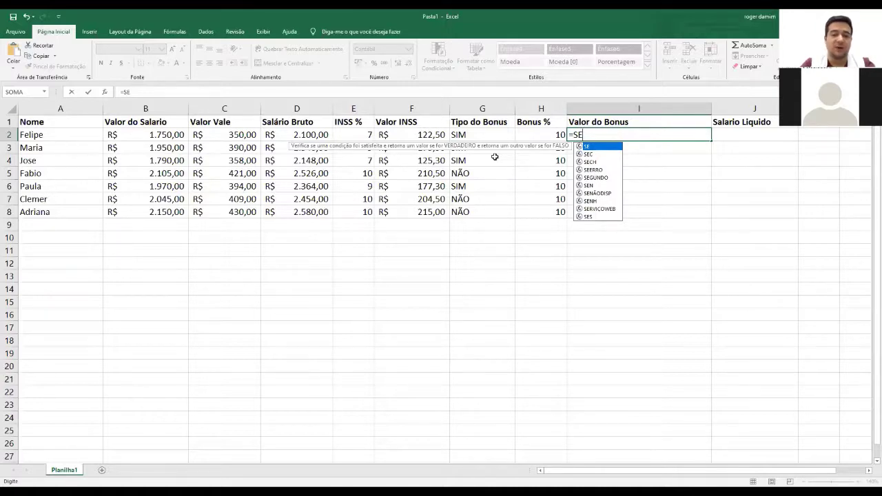
{"action": "type", "text": "("}
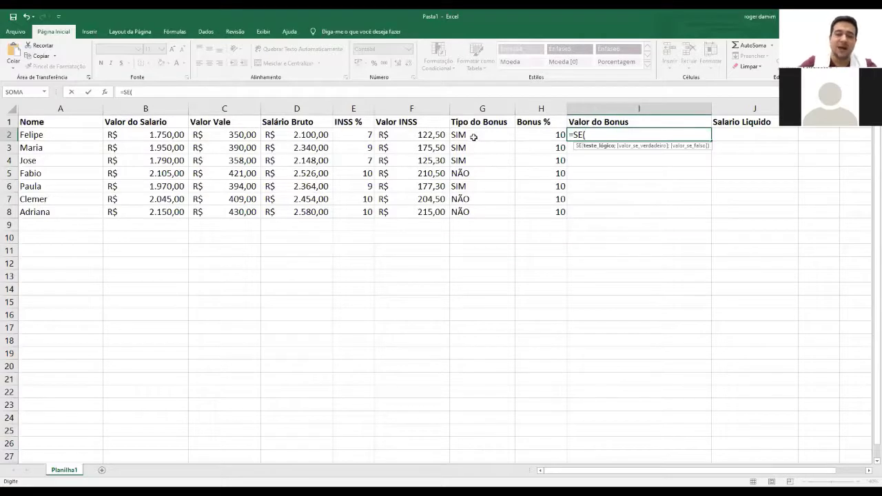
{"action": "left_click", "coordinate": [473, 135]}
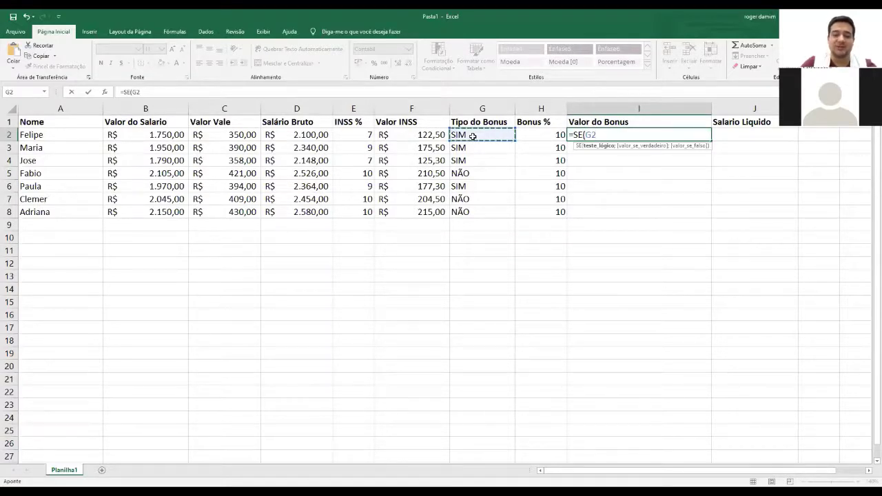
{"action": "type", "text": "="}
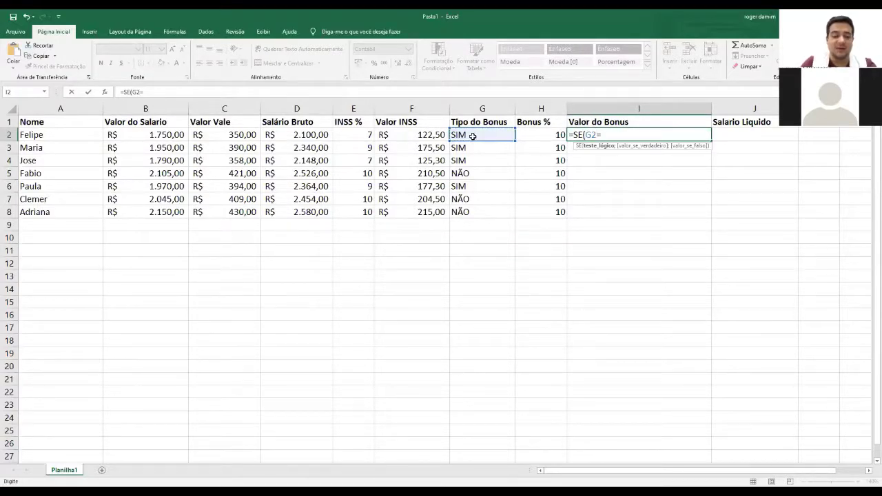
{"action": "type", "text": "\""}
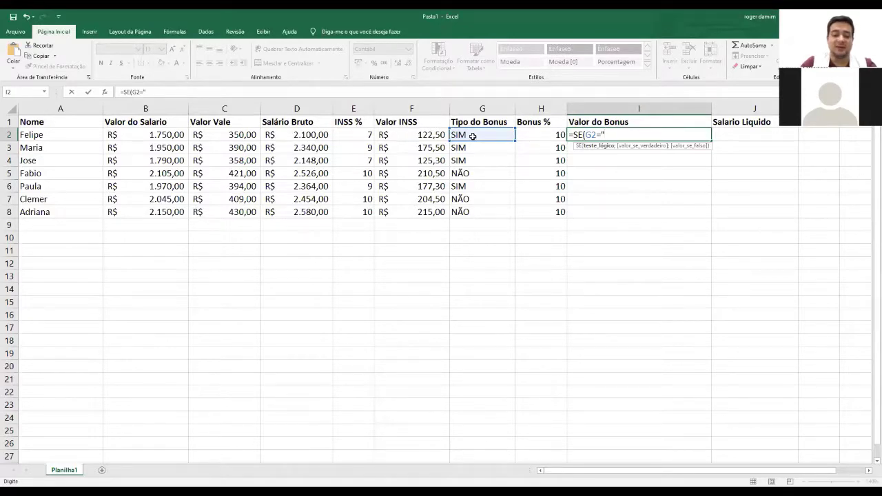
{"action": "type", "text": "sim\""}
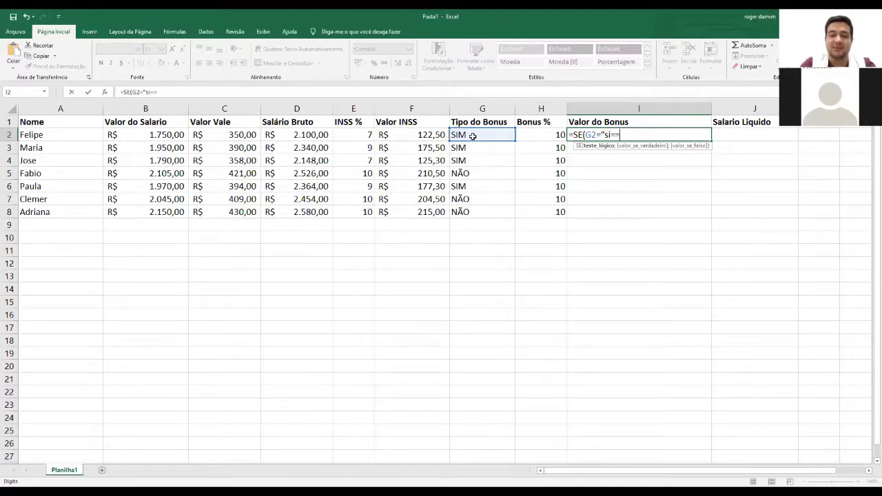
{"action": "key", "text": "BackSpace"}
{"action": "key", "text": "BackSpace"}
{"action": "key", "text": "BackSpace"}
{"action": "key", "text": "BackSpace"}
{"action": "type", "text": "SIM"}
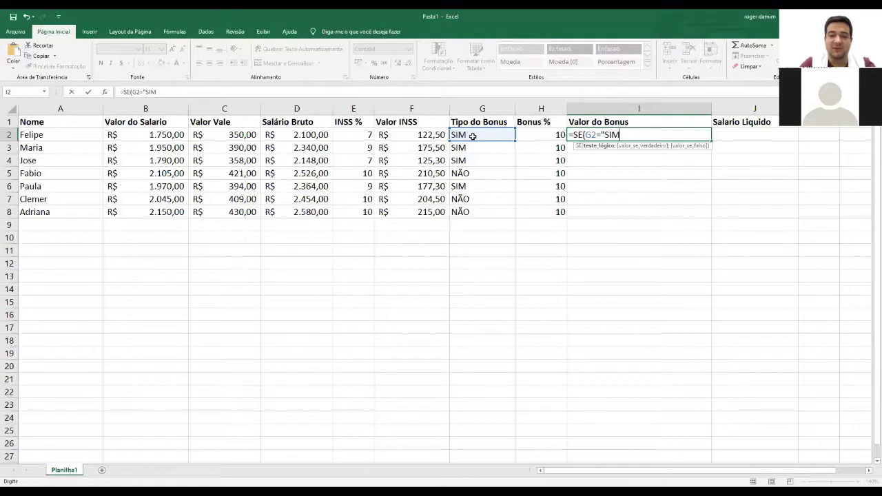
{"action": "type", "text": "\""}
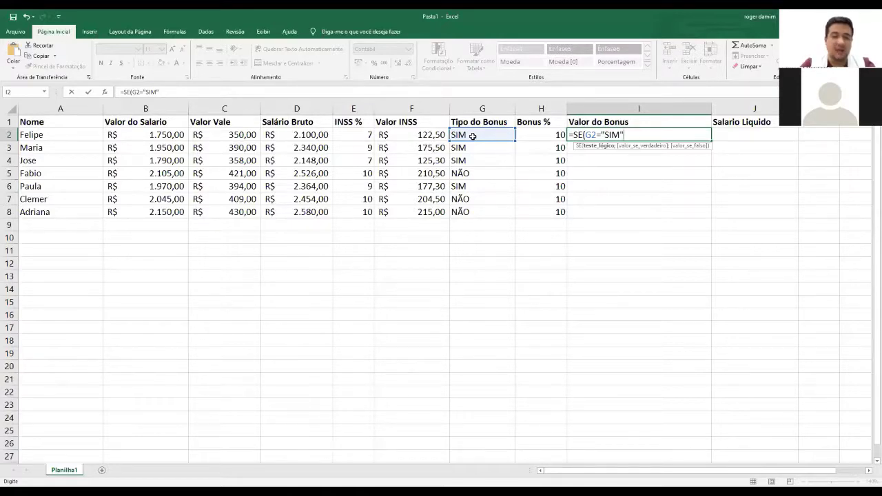
{"action": "type", "text": ";"}
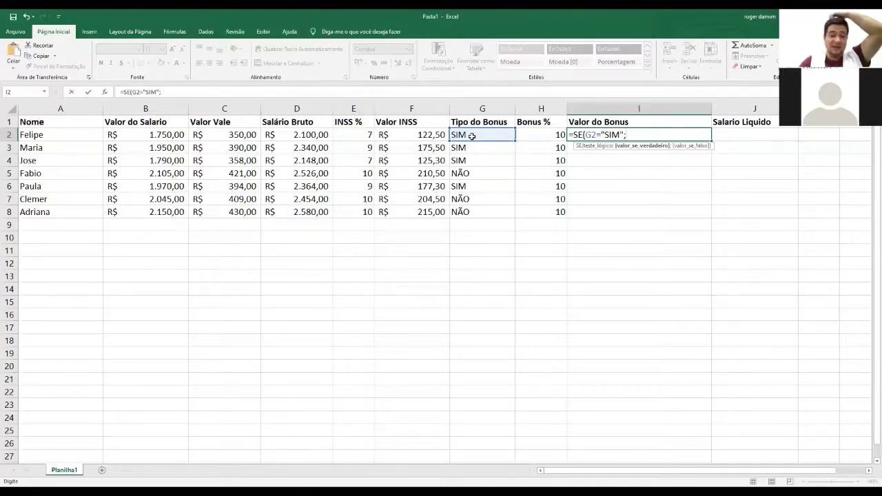
- Complete the I2 formula with B2/100 * H2 as the true value and 0 as the false value, and fill it down to I8
{"action": "left_click", "coordinate": [174, 135]}
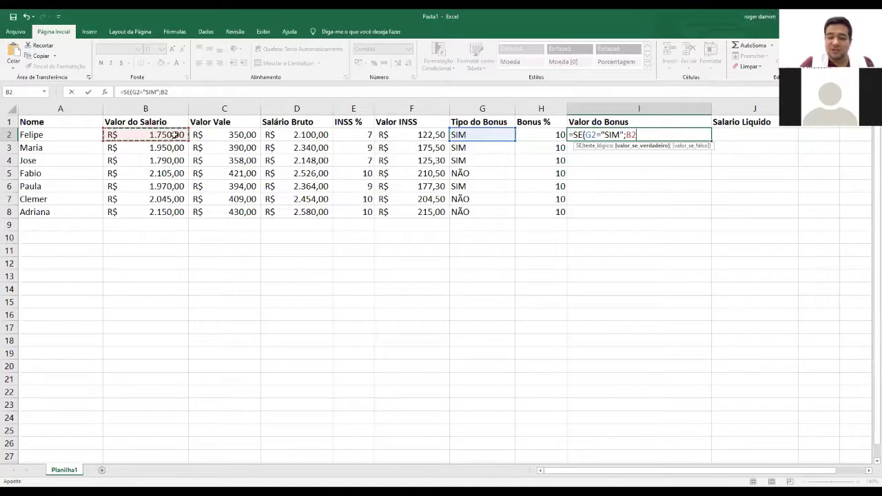
{"action": "type", "text": "/100"}
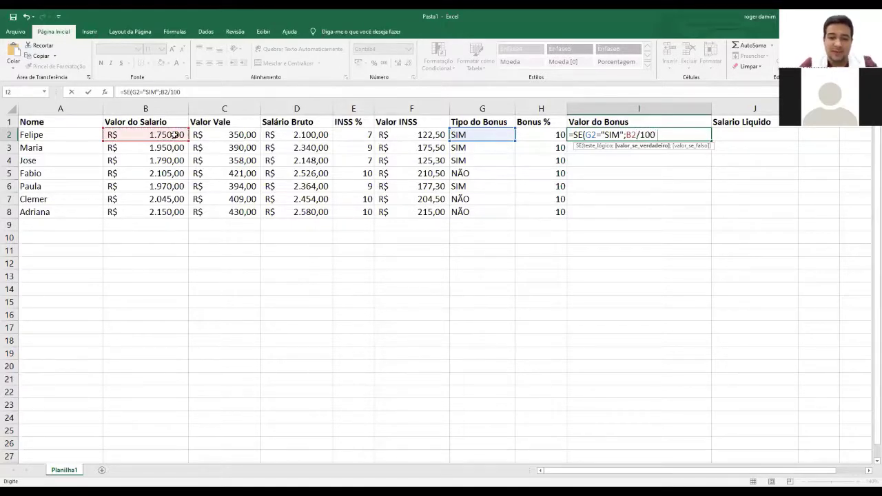
{"action": "type", "text": " *"}
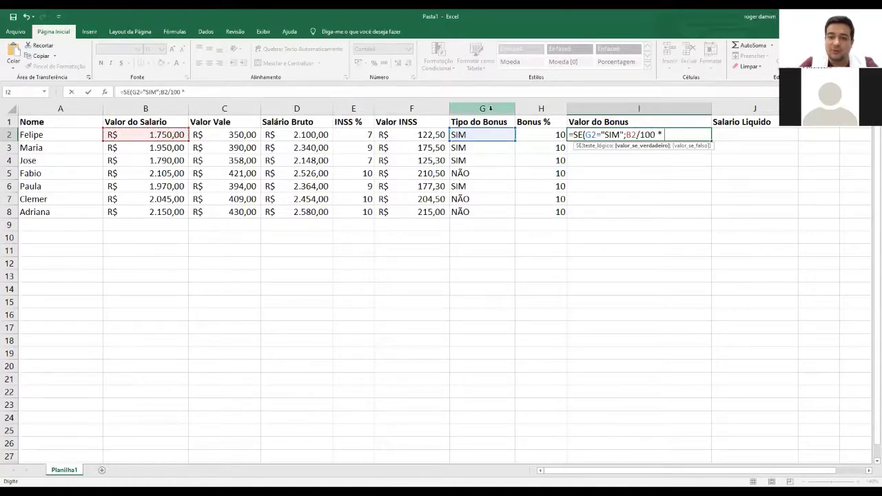
{"action": "left_click", "coordinate": [528, 134]}
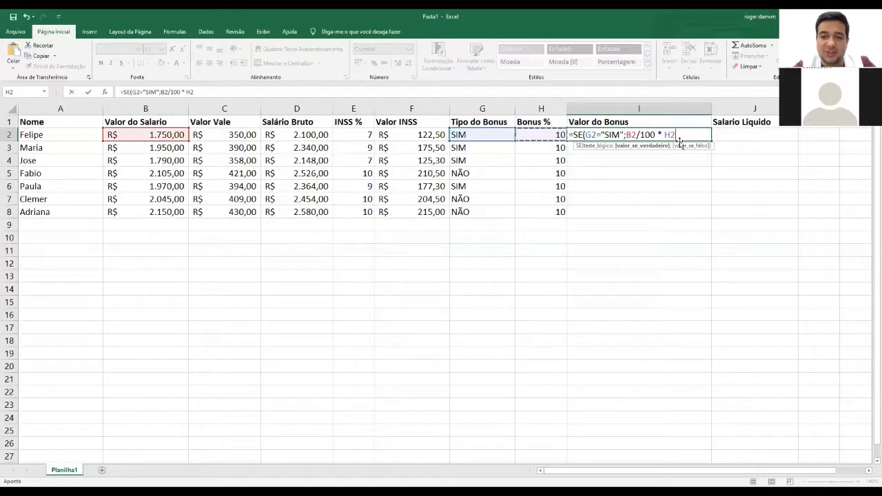
{"action": "type", "text": ";"}
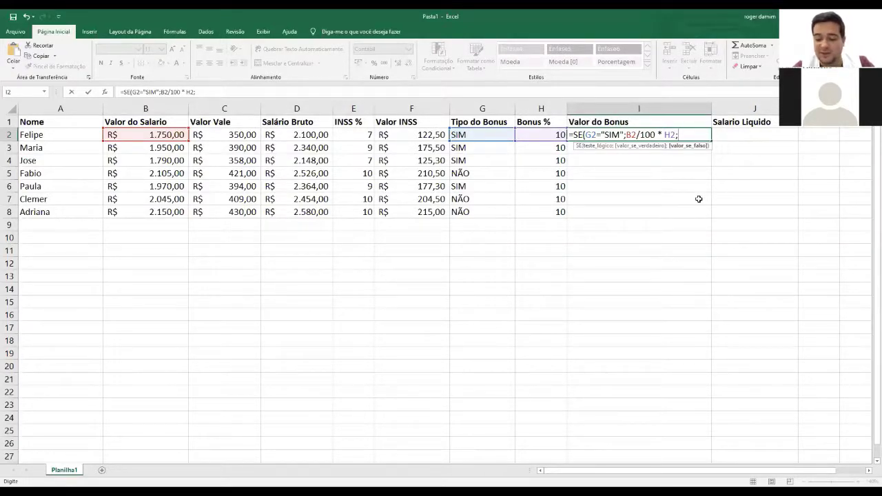
{"action": "type", "text": "0"}
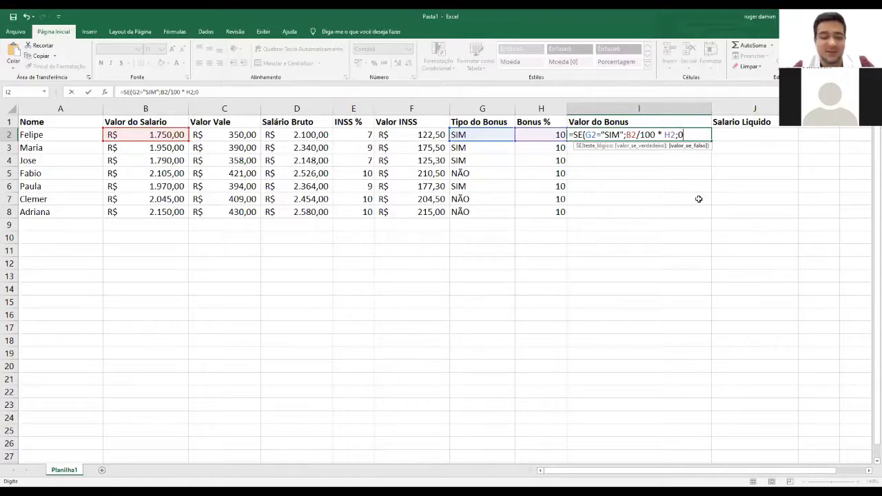
{"action": "type", "text": ")"}
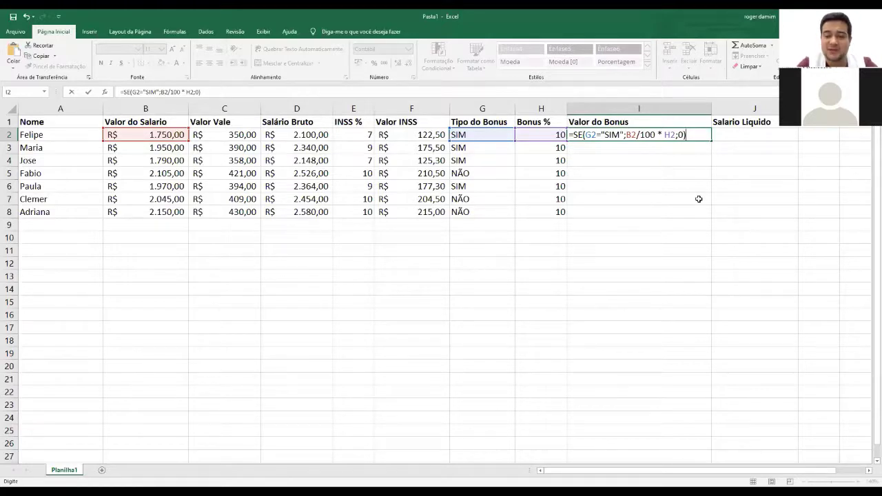
{"action": "key", "text": "Return"}
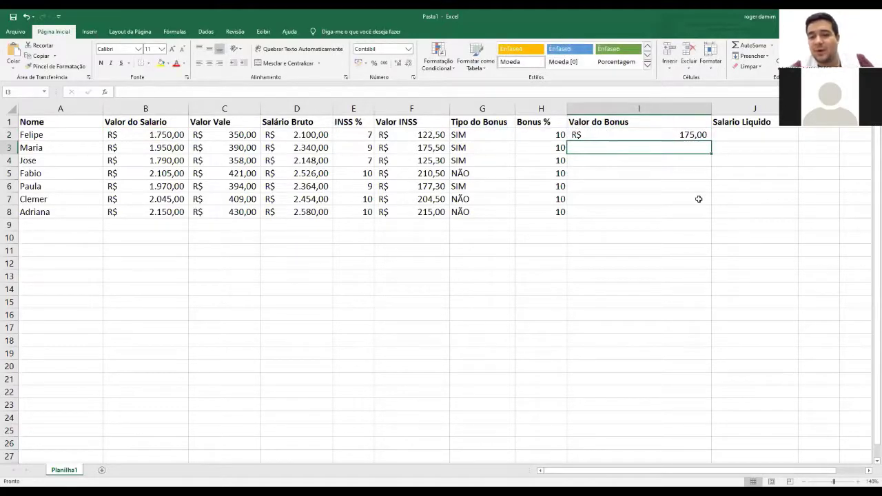
{"action": "left_click", "coordinate": [684, 137]}
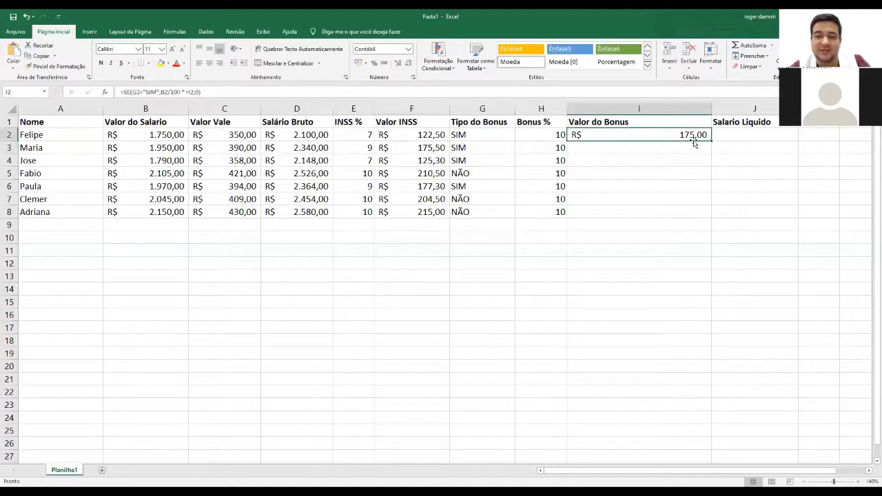
{"action": "left_click_drag", "start_coordinate": [711, 141], "coordinate": [702, 216]}
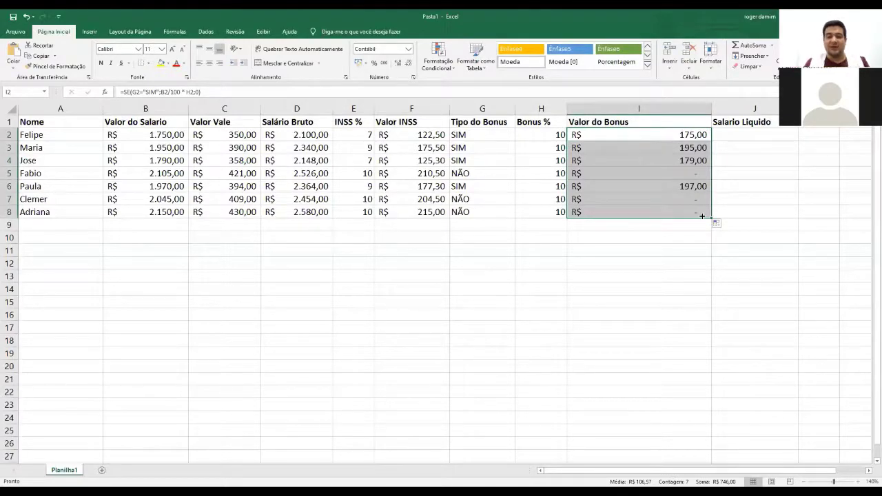
- Examine the bonus type, percentage and value in row 5 and the Valor do Bonus results of the other employees marked NÃO
{"action": "left_click", "coordinate": [496, 169]}
{"action": "key", "text": "shift+Right"}
{"action": "key", "text": "shift+Right"}
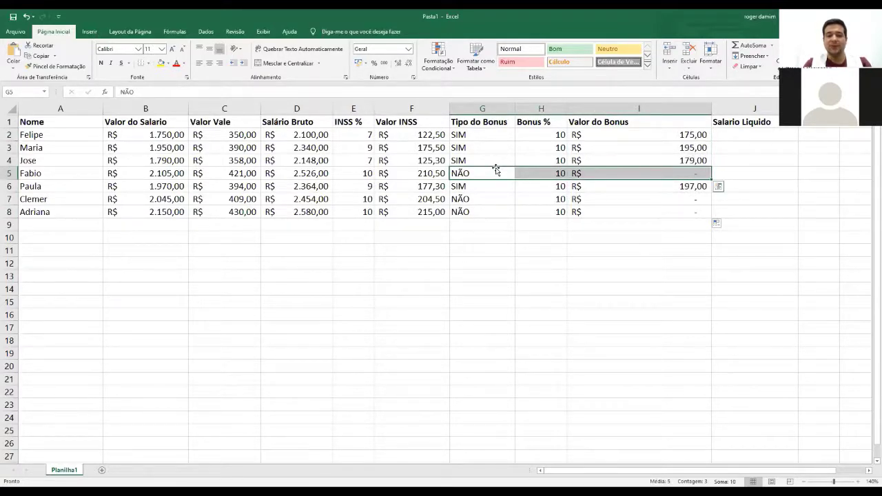
{"action": "key", "text": "Right"}
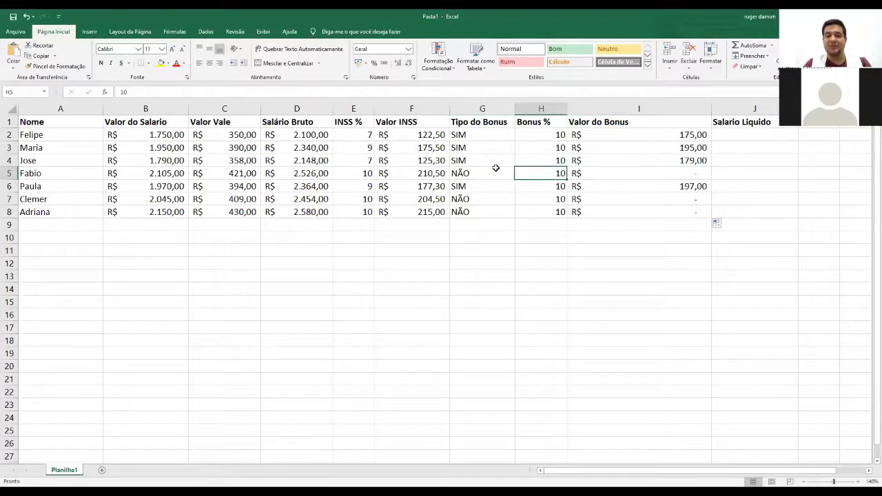
{"action": "key", "text": "Right"}
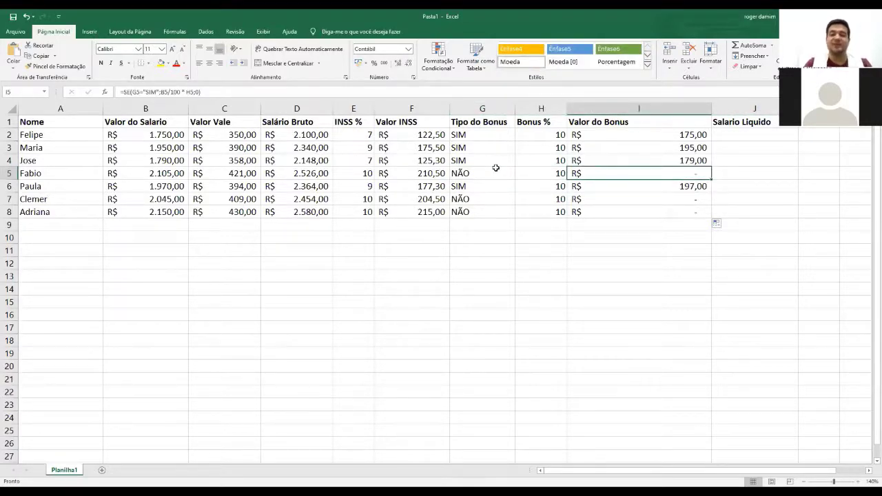
{"action": "key", "text": "Down"}
{"action": "key", "text": "Down"}
{"action": "key", "text": "Down"}
{"action": "key", "text": "shift+Up"}
{"action": "key", "text": "shift+Up"}
{"action": "key", "text": "shift+Up"}
{"action": "key", "text": "shift+Up"}
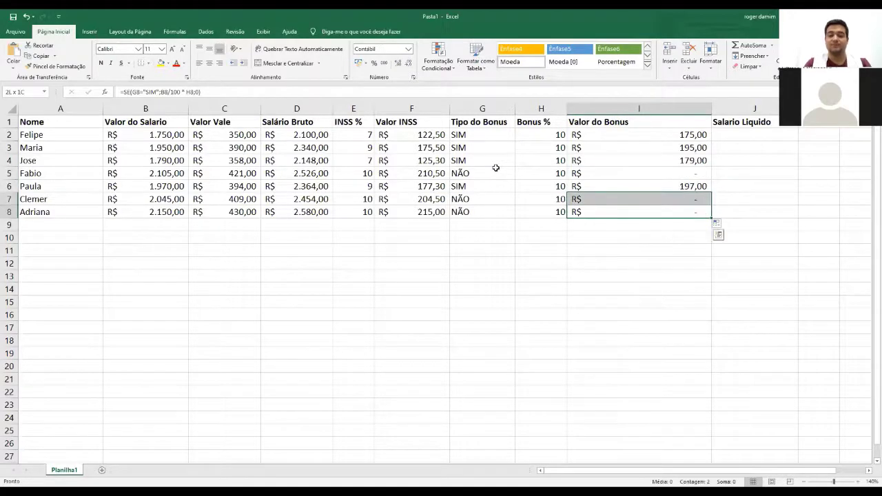
{"action": "key", "text": "shift+Up"}
{"action": "key", "text": "shift+Up"}
- Calculate the first employee's Salario Liquido in cell J2 with the formula =B2+C2-F2+I2
{"action": "key", "text": "Right"}
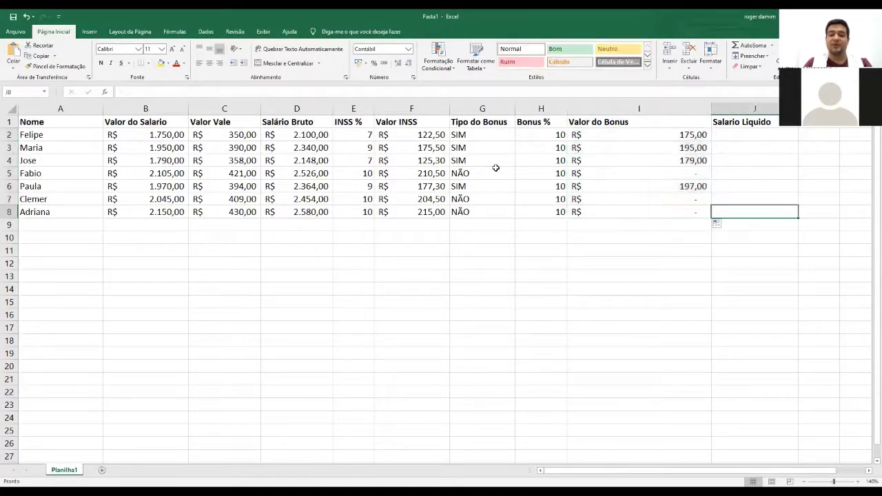
{"action": "key", "text": "Up"}
{"action": "key", "text": "Up"}
{"action": "key", "text": "Up"}
{"action": "key", "text": "Up"}
{"action": "key", "text": "Up"}
{"action": "key", "text": "Up"}
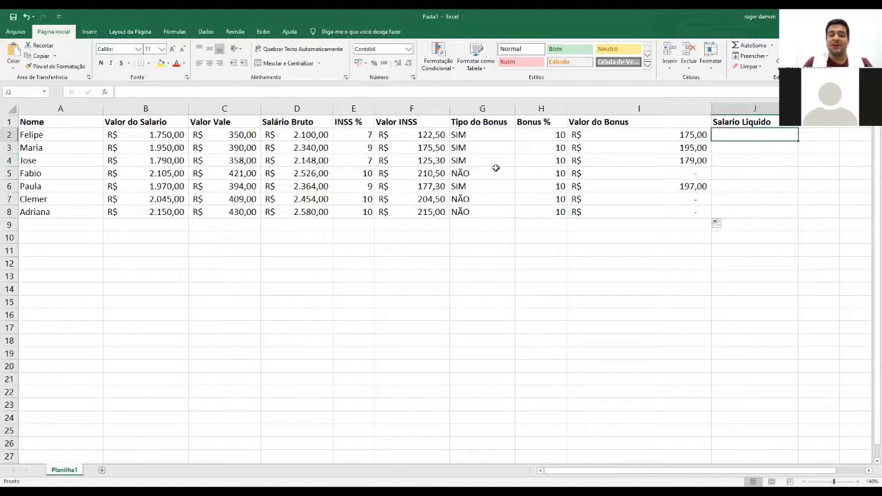
{"action": "type", "text": "="}
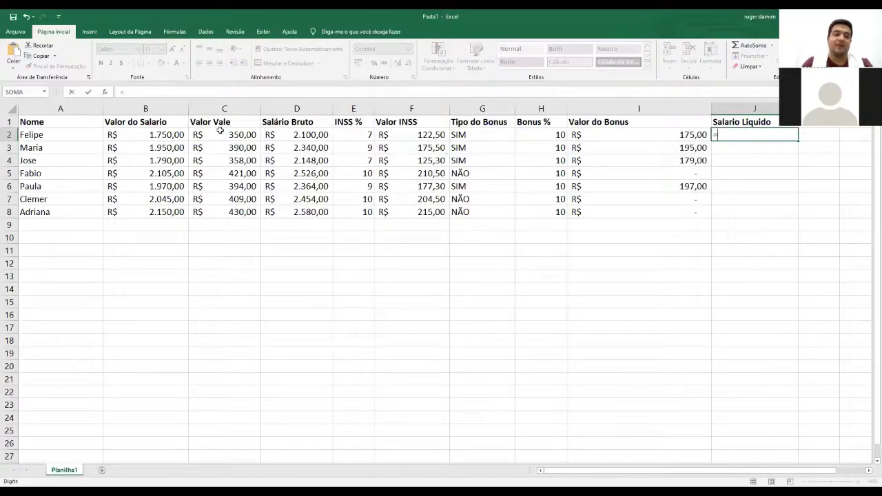
{"action": "left_click", "coordinate": [157, 131]}
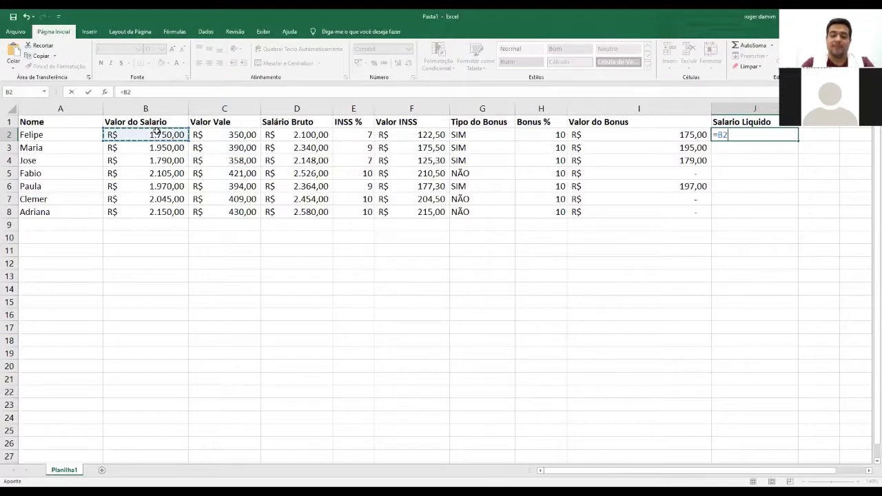
{"action": "type", "text": "+"}
{"action": "left_click", "coordinate": [204, 134]}
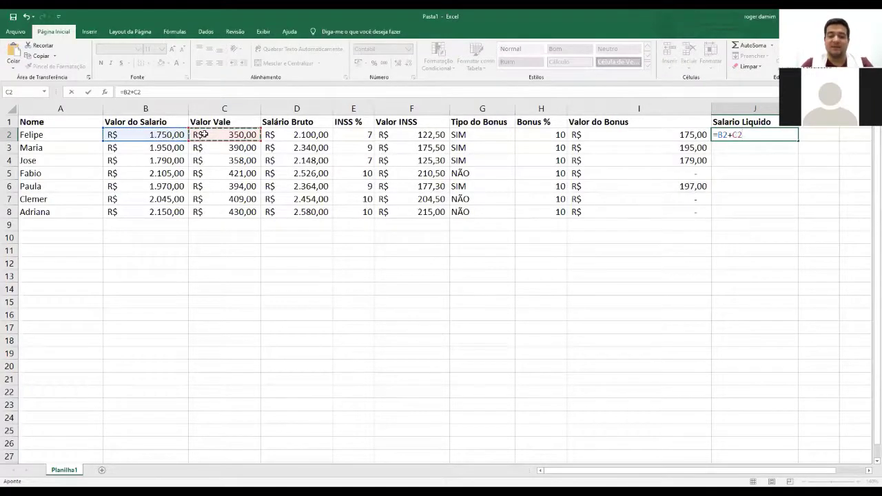
{"action": "type", "text": "-"}
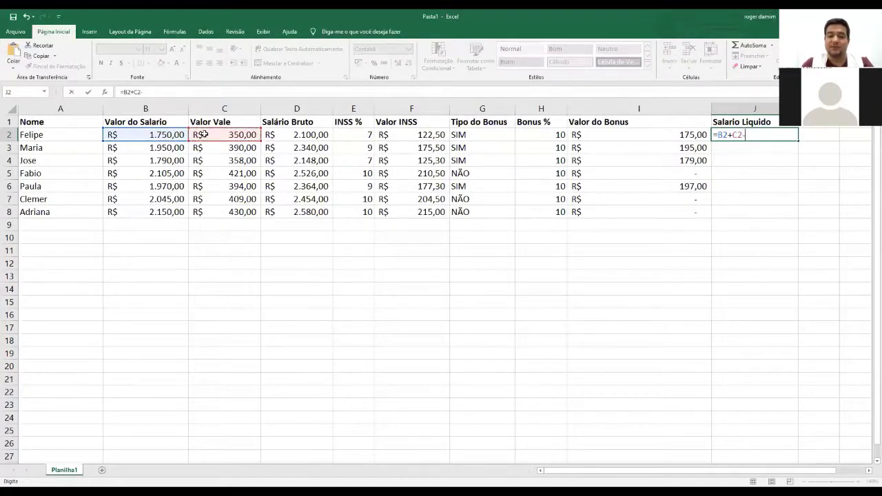
{"action": "left_click", "coordinate": [398, 134]}
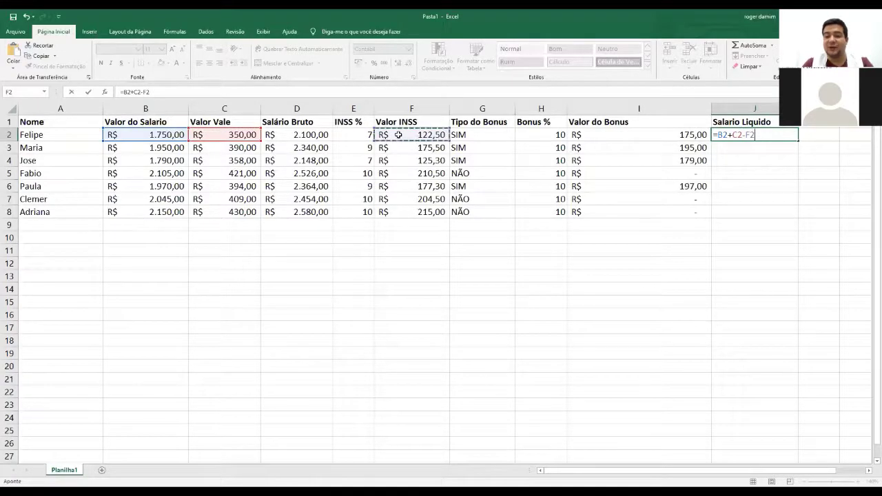
{"action": "type", "text": "+"}
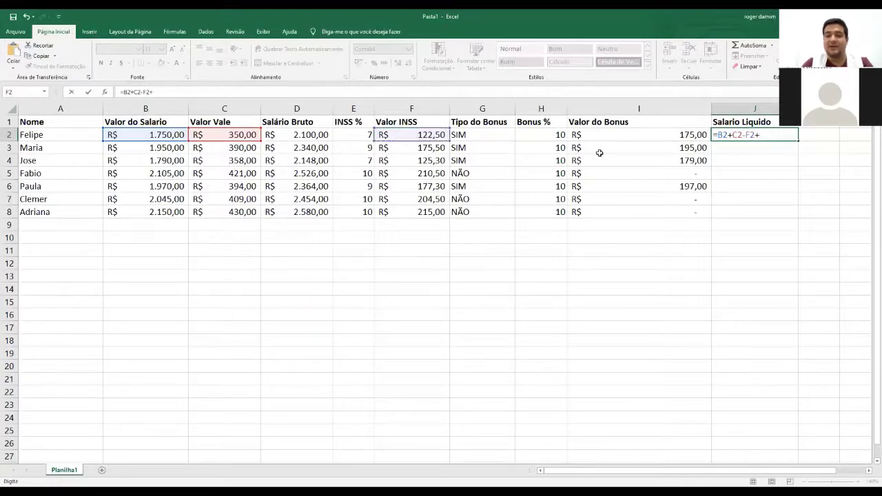
{"action": "left_click", "coordinate": [674, 135]}
{"action": "key", "text": "Return"}
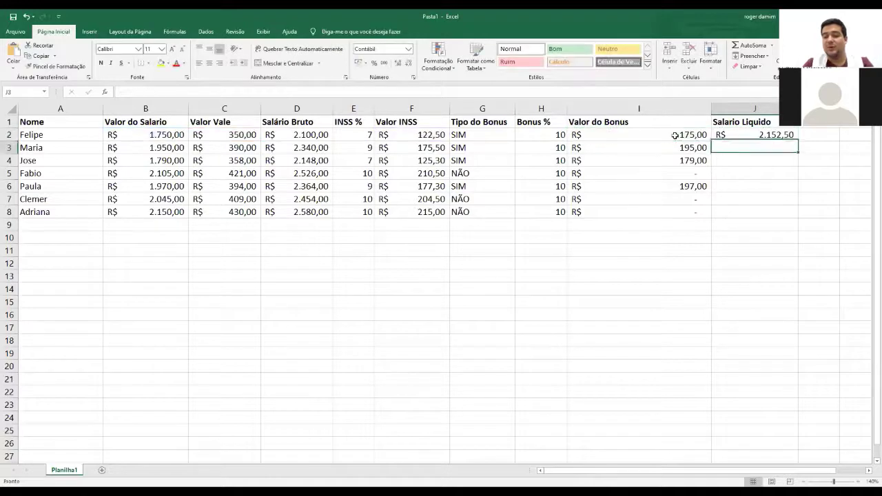
{"action": "key", "text": "Up"}
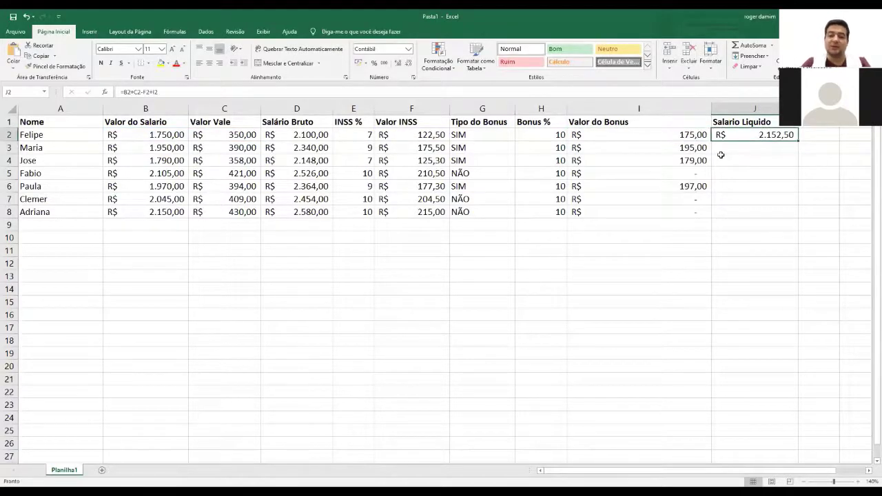
- Calculate the second employee's Salario Liquido in cell J3 with the formula =B3+C3+I3-F3
{"action": "left_click", "coordinate": [786, 151]}
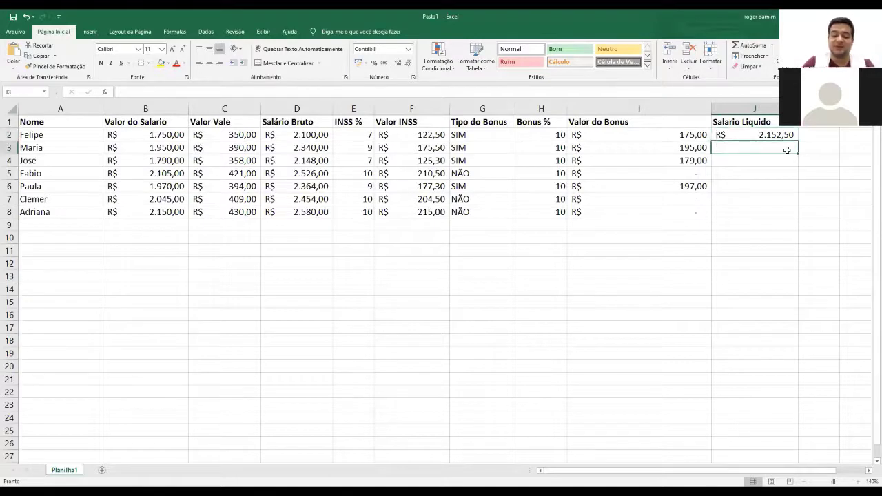
{"action": "type", "text": "="}
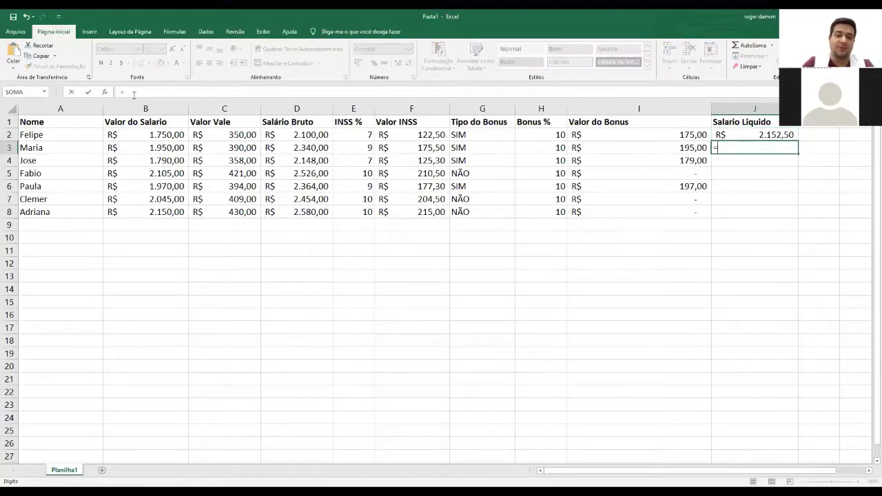
{"action": "left_click", "coordinate": [131, 148]}
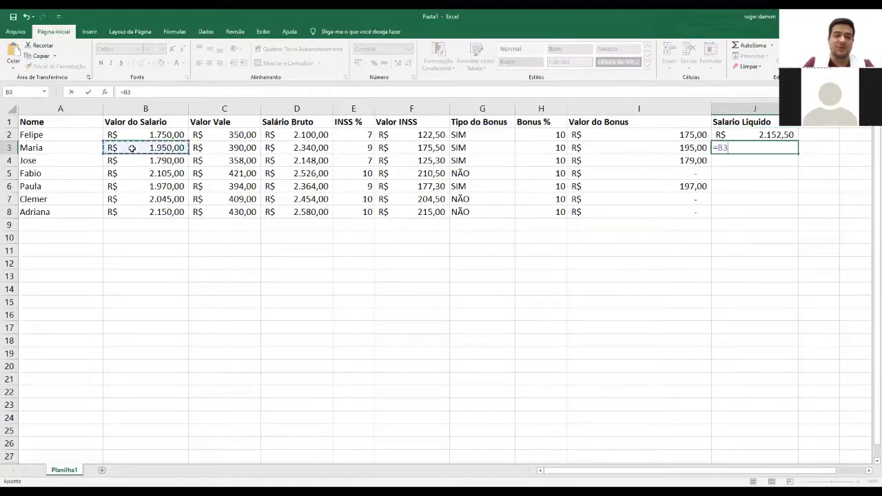
{"action": "type", "text": "+"}
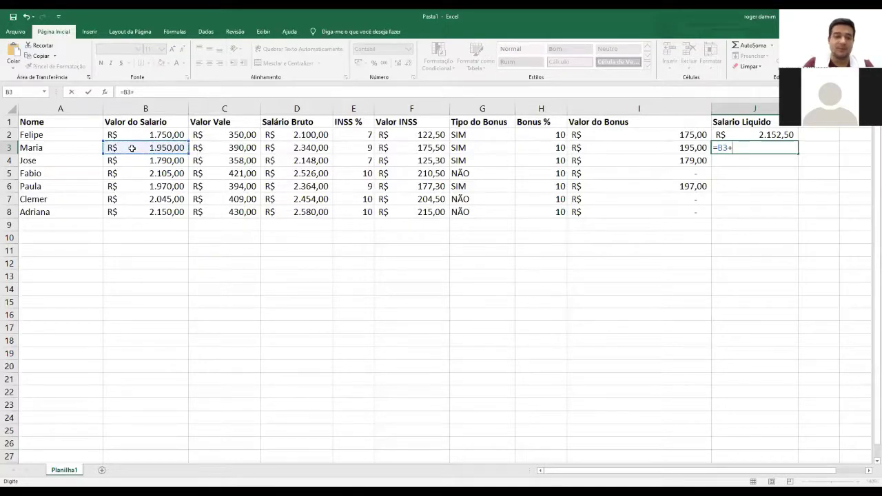
{"action": "left_click", "coordinate": [197, 147]}
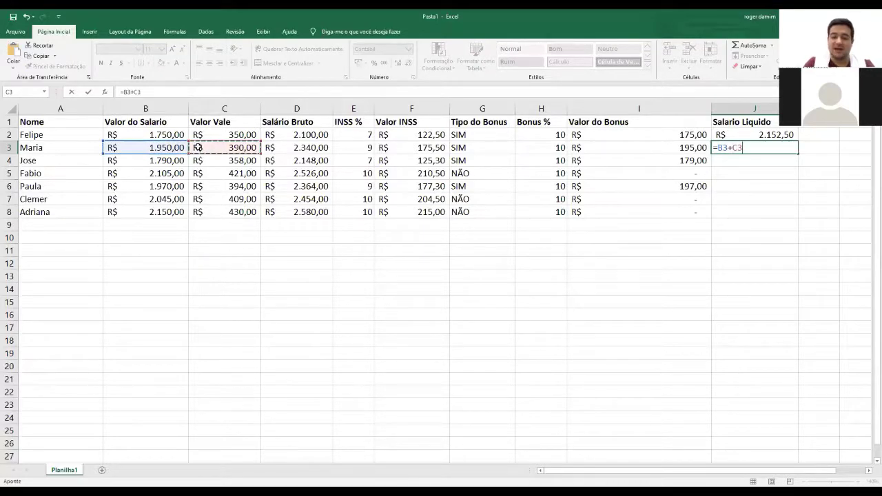
{"action": "type", "text": "+"}
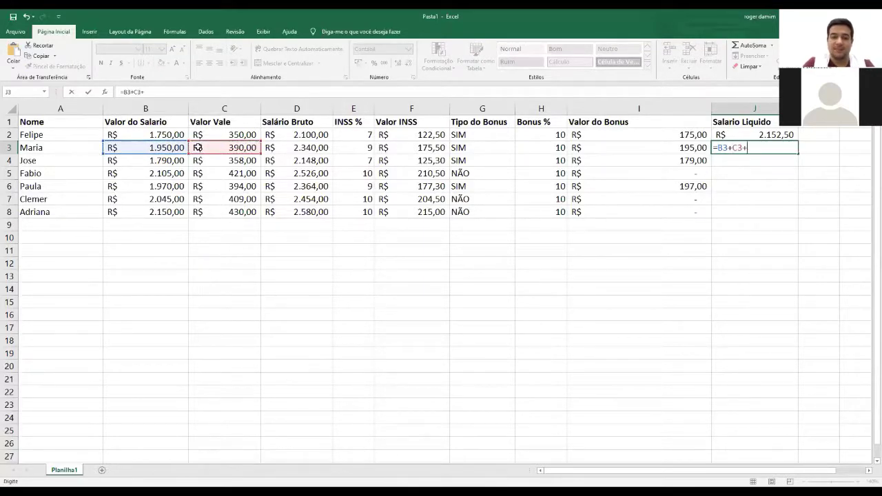
{"action": "left_click", "coordinate": [633, 146]}
{"action": "type", "text": "-"}
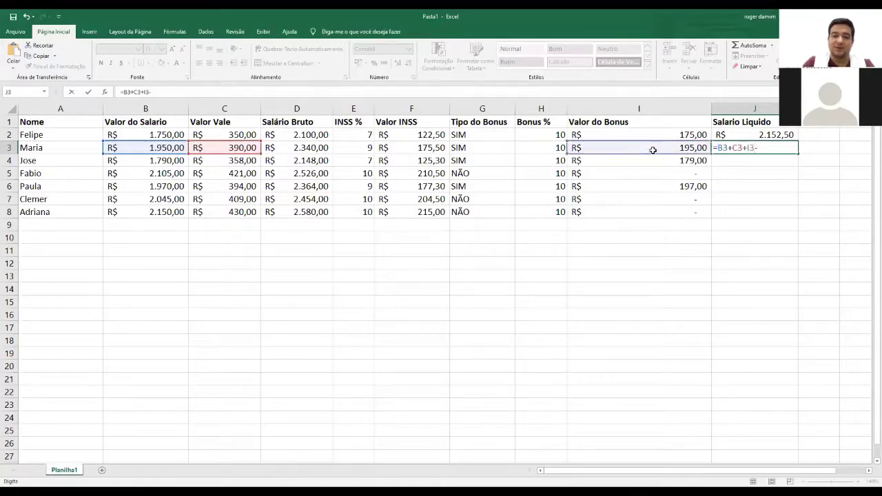
{"action": "left_click", "coordinate": [425, 155]}
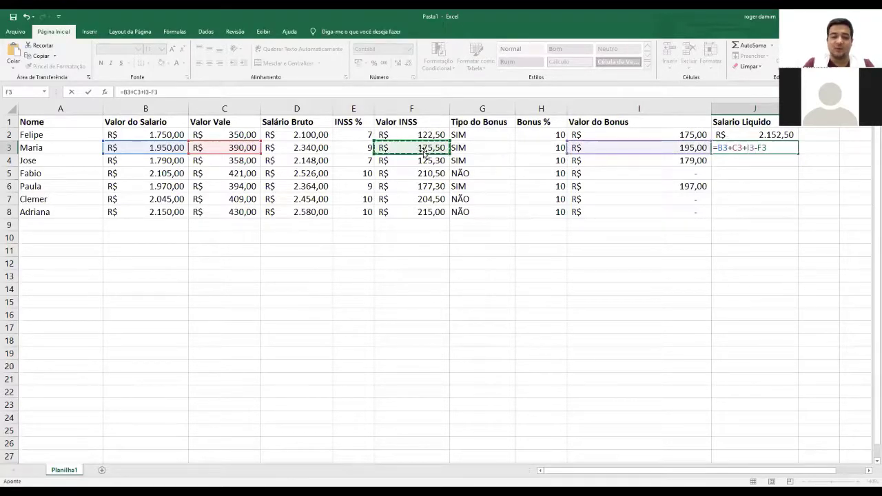
{"action": "key", "text": "Return"}
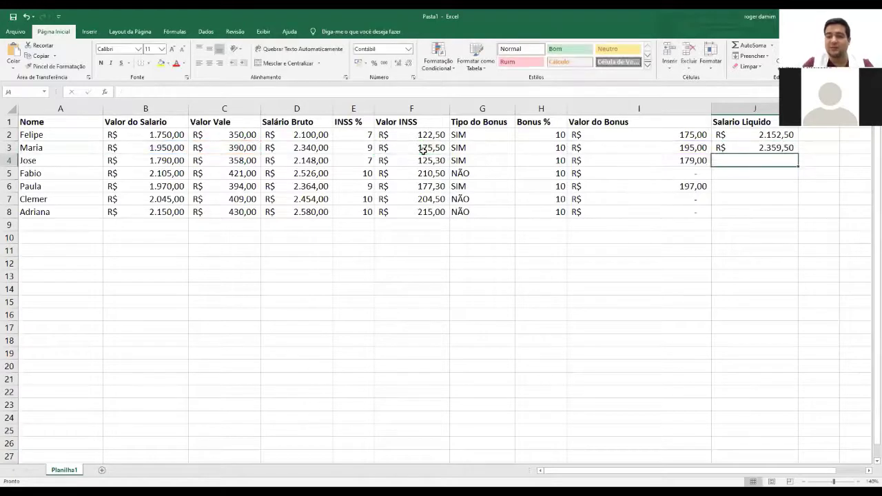
- Fill the Salario Liquido formula from J3 down to J8 for the remaining employees
{"action": "left_click", "coordinate": [756, 145]}
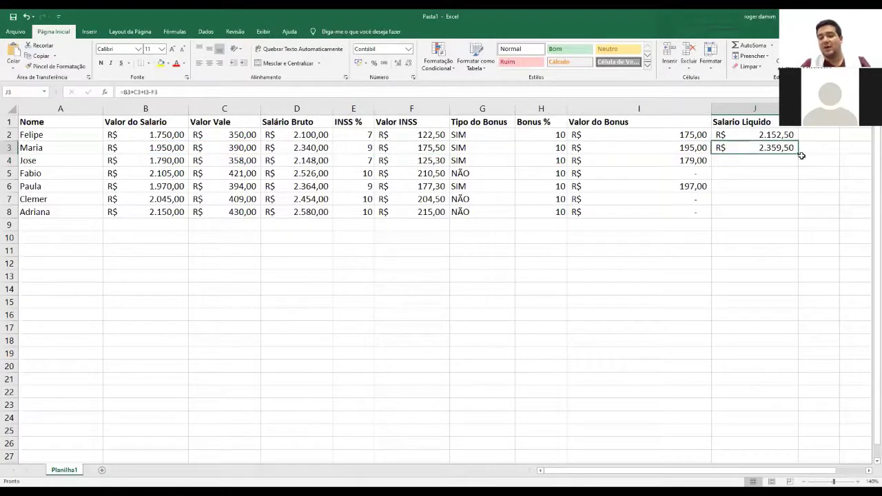
{"action": "left_click_drag", "start_coordinate": [798, 154], "coordinate": [798, 218]}
{"action": "left_click", "coordinate": [754, 267]}
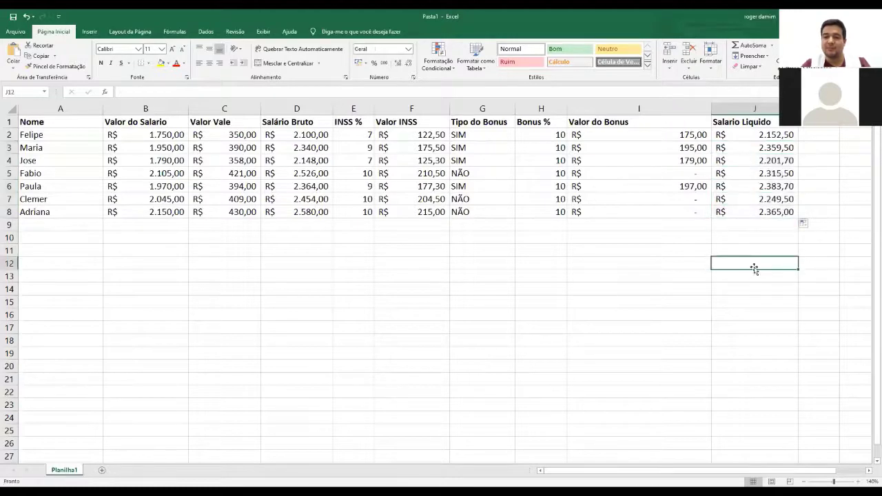
{"action": "left_click", "coordinate": [611, 248]}
{"action": "key", "text": "Up"}
{"action": "key", "text": "Up"}
{"action": "key", "text": "Up"}
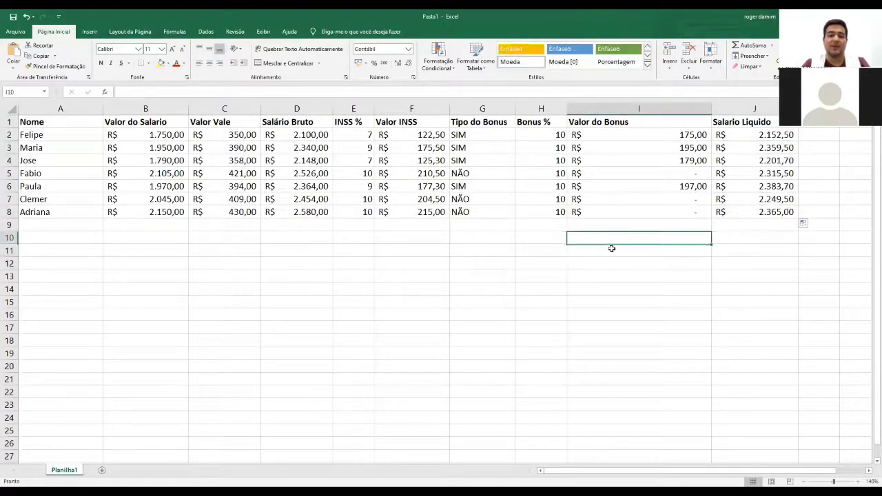
{"action": "key", "text": "Right"}
{"action": "key", "text": "shift+Up"}
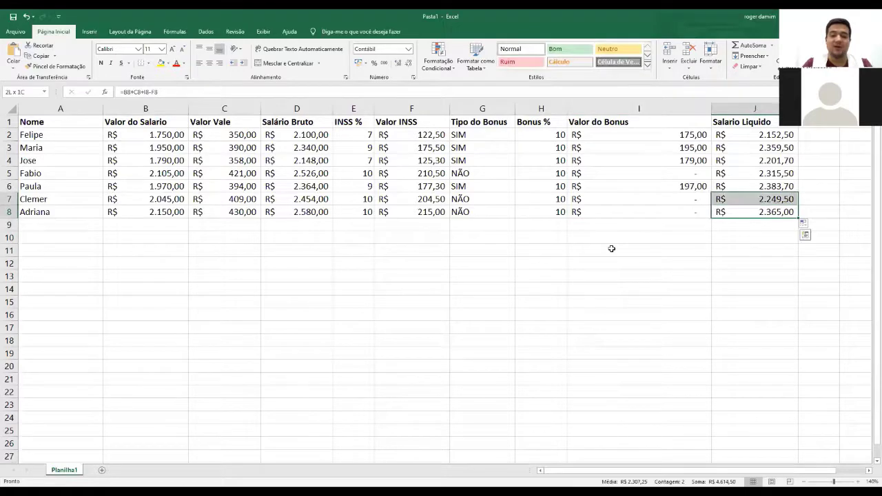
{"action": "key", "text": "shift+Up"}
{"action": "key", "text": "shift+Left"}
{"action": "key", "text": "shift+Left"}
{"action": "key", "text": "shift+Left"}
{"action": "key", "text": "shift+Left"}
{"action": "key", "text": "shift+Left"}
{"action": "key", "text": "shift+Left"}
{"action": "key", "text": "shift+Left"}
{"action": "key", "text": "shift+Left"}
{"action": "key", "text": "shift+Left"}
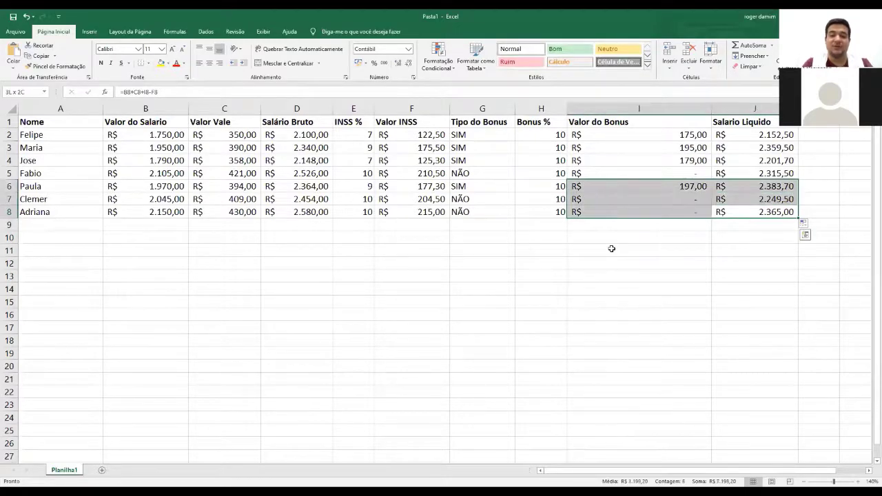
{"action": "key", "text": "shift+Up"}
{"action": "key", "text": "shift+Up"}
{"action": "key", "text": "shift+Up"}
{"action": "key", "text": "shift+Up"}
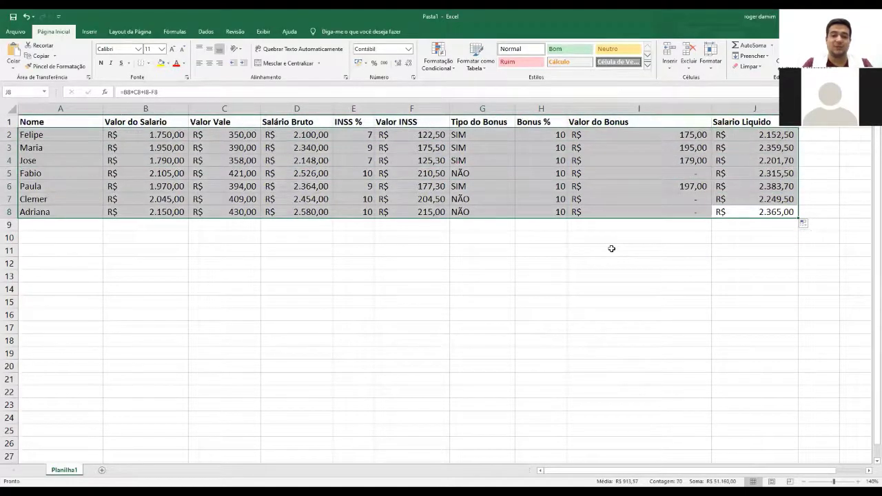
{"action": "key", "text": "Down"}
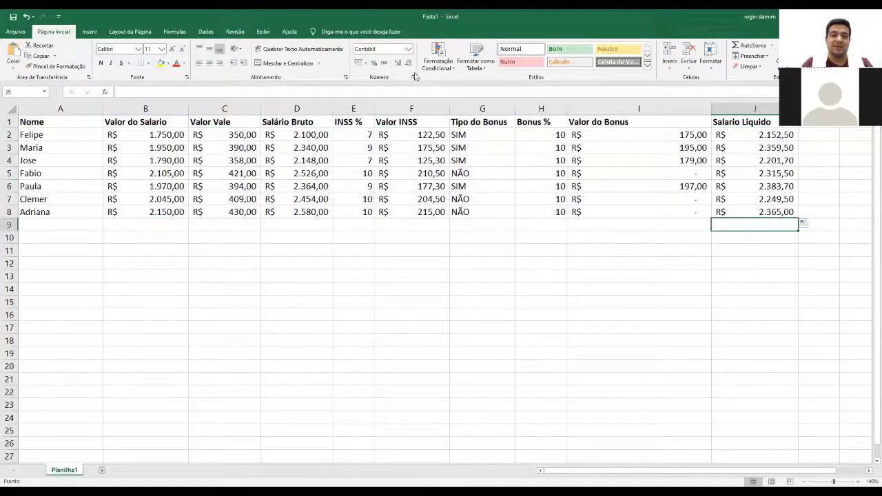